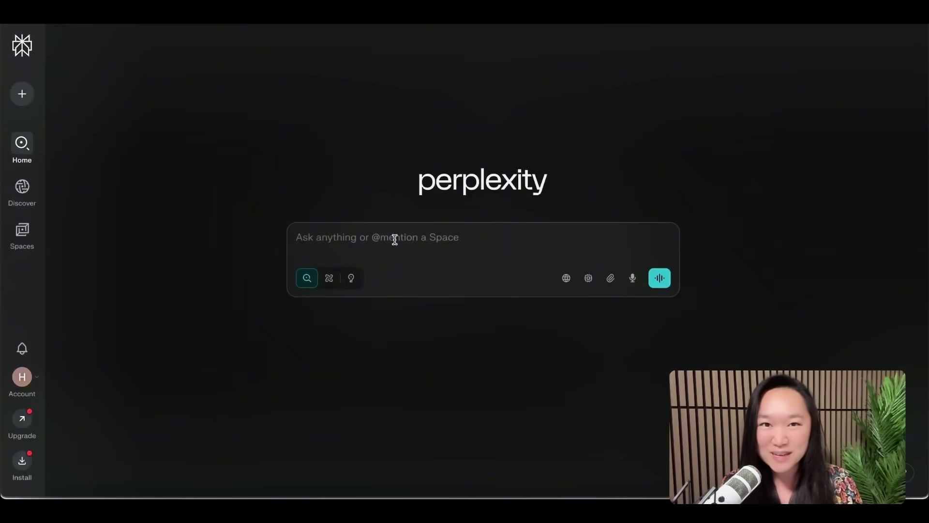
Ask, with the context "I'd like to learn python", for the top 20-50 online resources that teach this, no product pages, giving URLs only
text(Context: I'd like to learn python.)
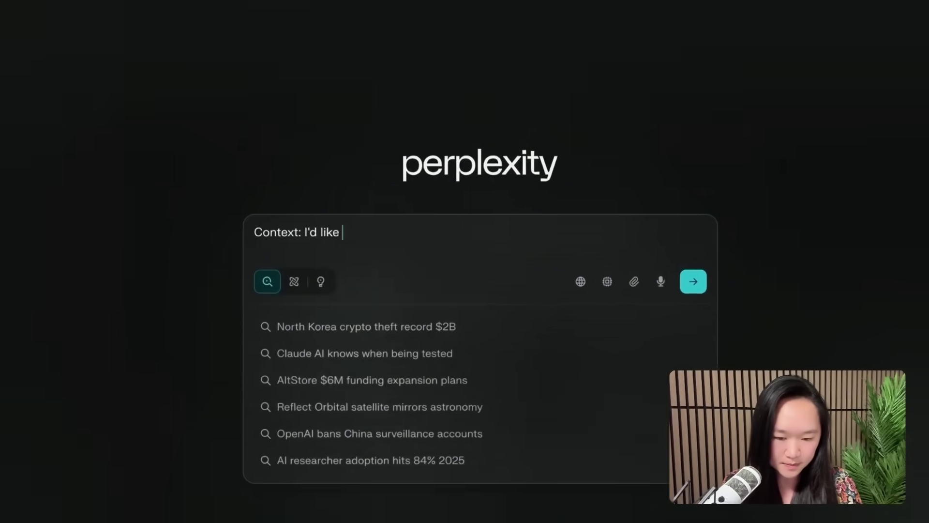
text( Please find the top 20-50 resources online that teach this. the site is NOT a product page. Give me the URLs only.)
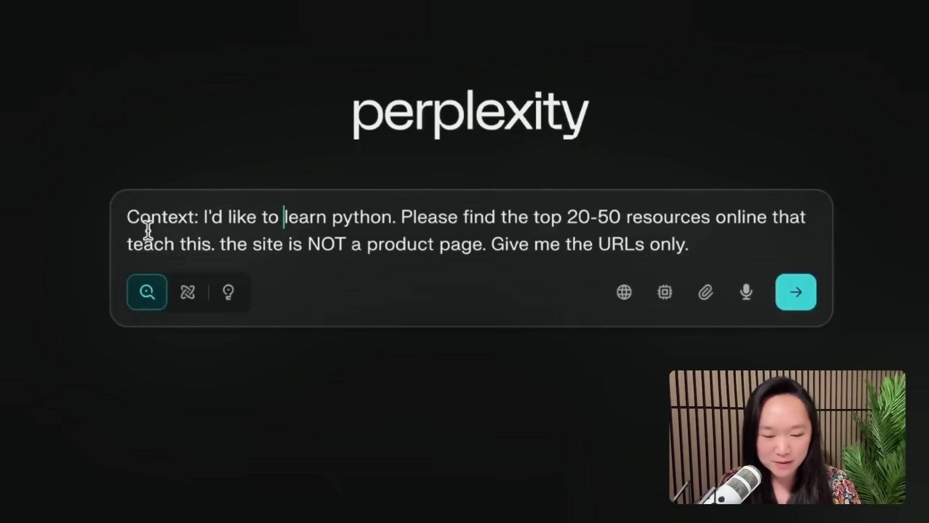
drag(138, 219, 550, 223)
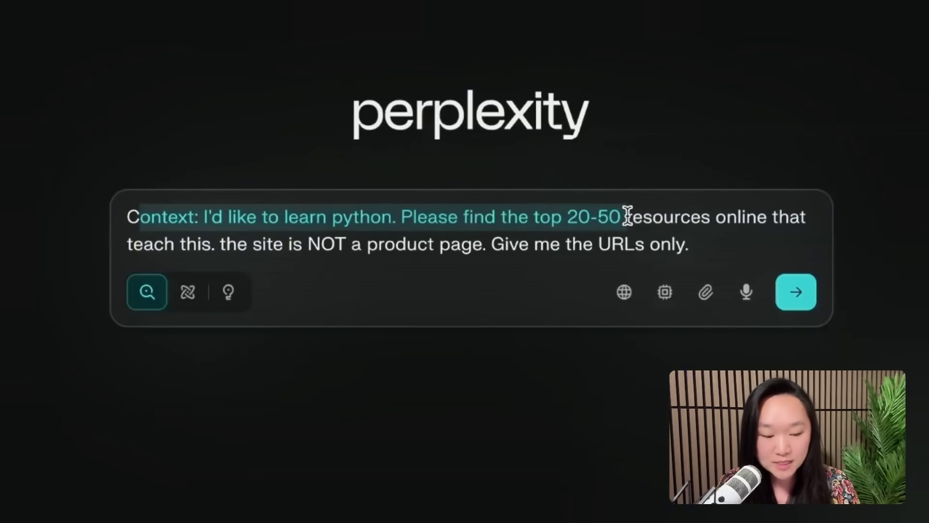
drag(709, 216, 574, 249)
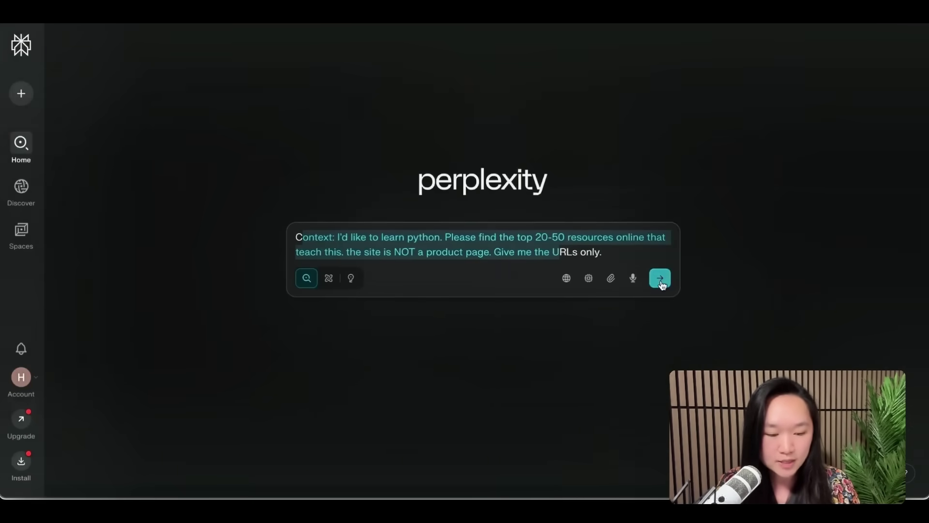
click(662, 280)
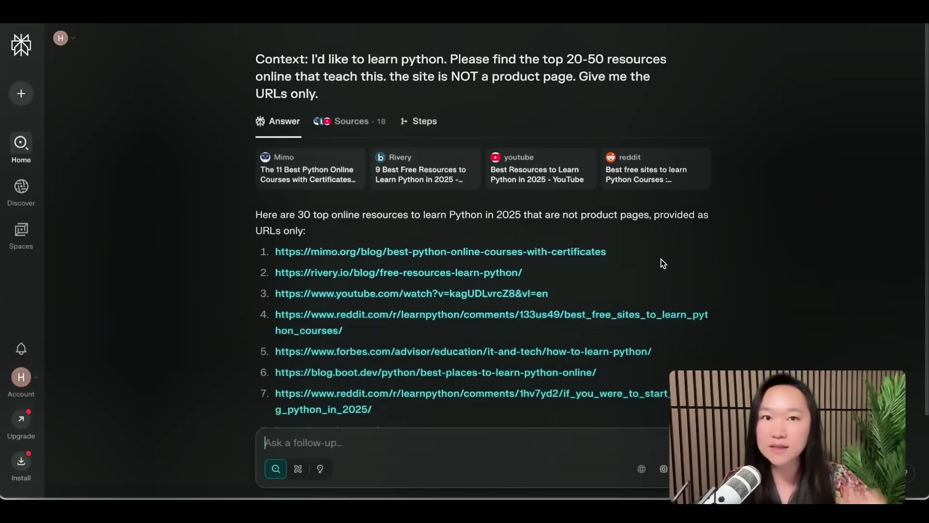
Select and copy the complete list of Python resource URLs from the last answer
scroll(630, 208, down, 2)
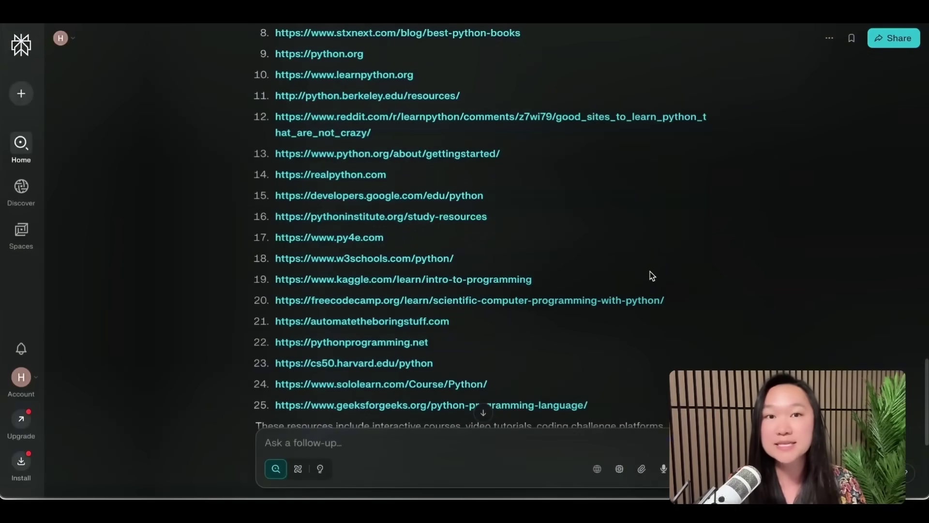
drag(609, 407, 411, 222)
scroll(489, 253, up, 5)
scroll(461, 228, up, 2)
scroll(461, 229, up, 3)
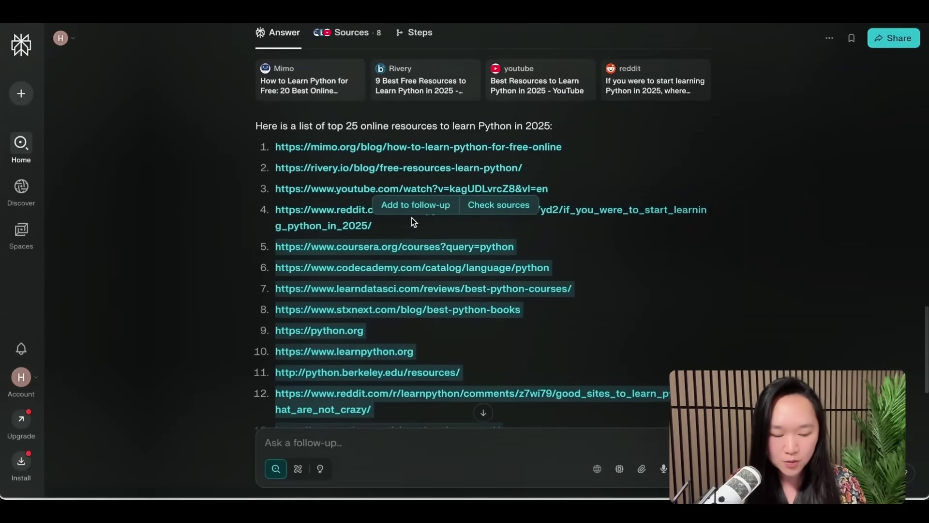
click(575, 171)
scroll(575, 174, down, 8)
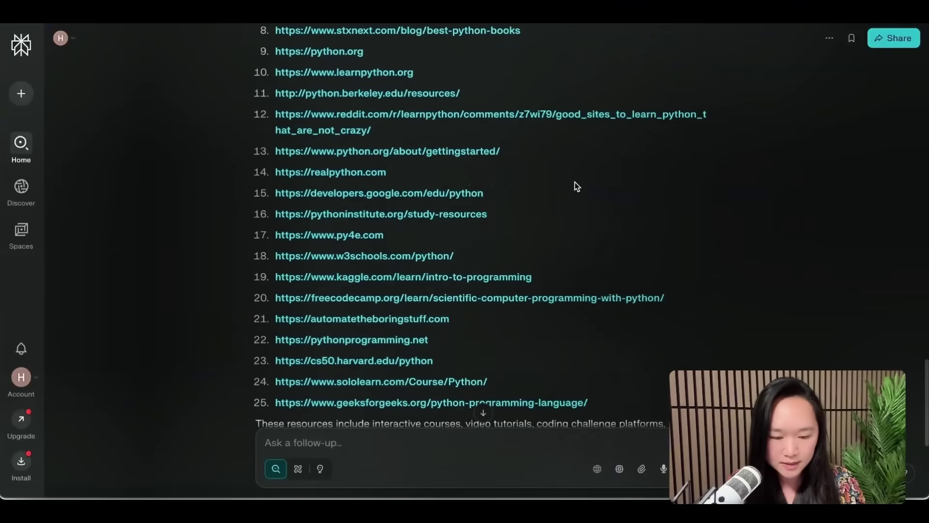
drag(613, 308, 523, 245)
scroll(523, 245, up, 4)
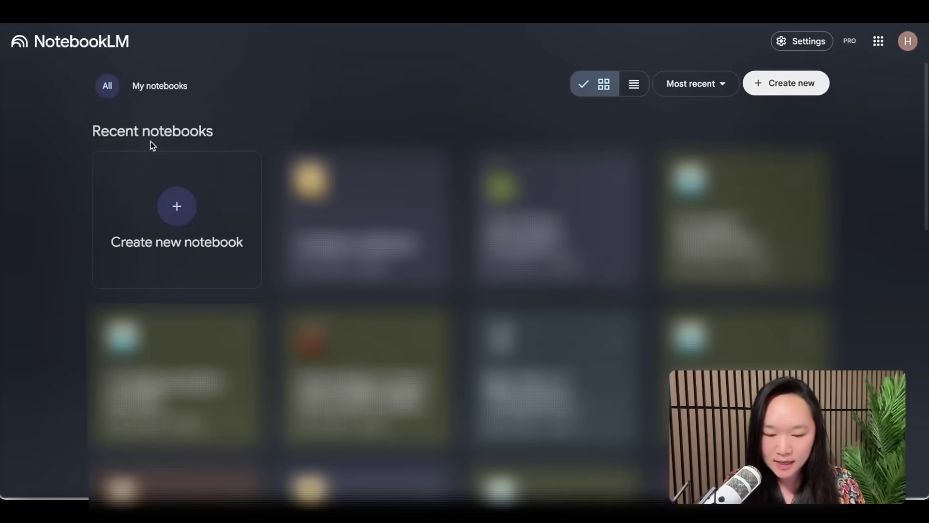
Switch to NotebookLM, create a new notebook, and paste the copied Python resource URLs as website sources
click(176, 206)
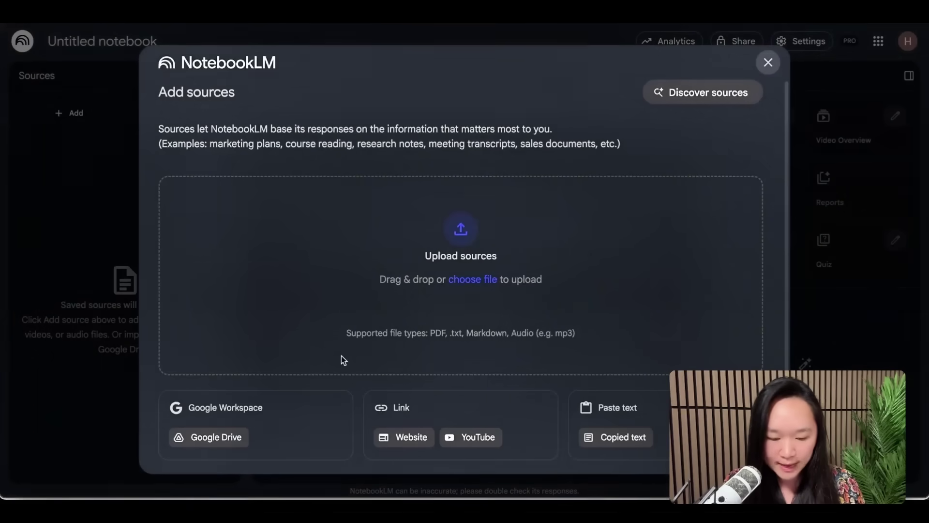
click(265, 405)
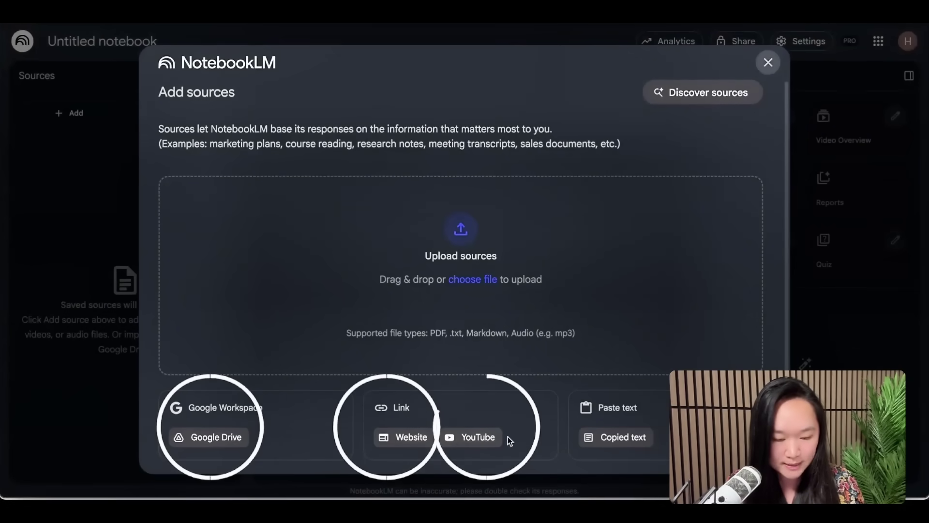
click(411, 438)
click(252, 225)
text(https://automatetheboringstuff.com  https://pythonprogramming.net  https://cs50.harvard.edu/python  https://www.sololearn.com/Course/Python/  https://www.geeksforgeeks.org/python-programming-language/)
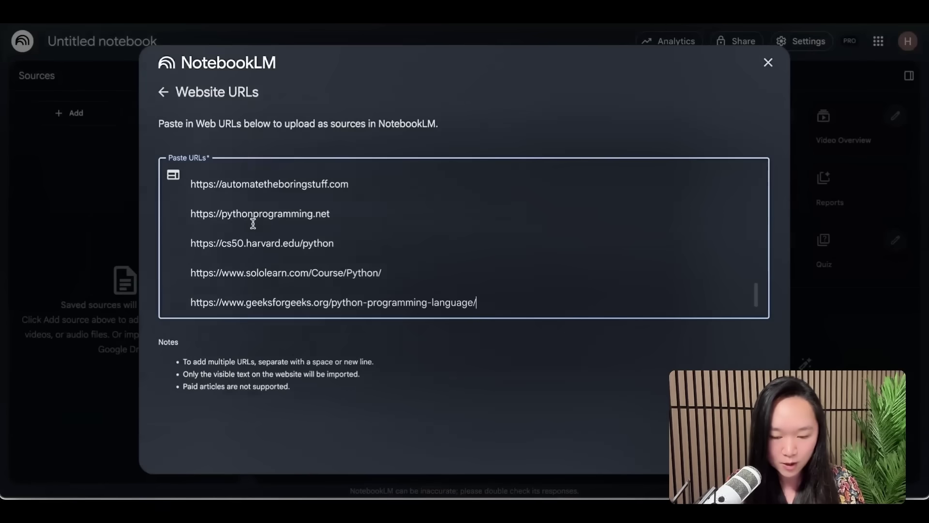
Check the pasted URLs, insert them as sources, and look through the notebook's source list
scroll(314, 198, up, 5)
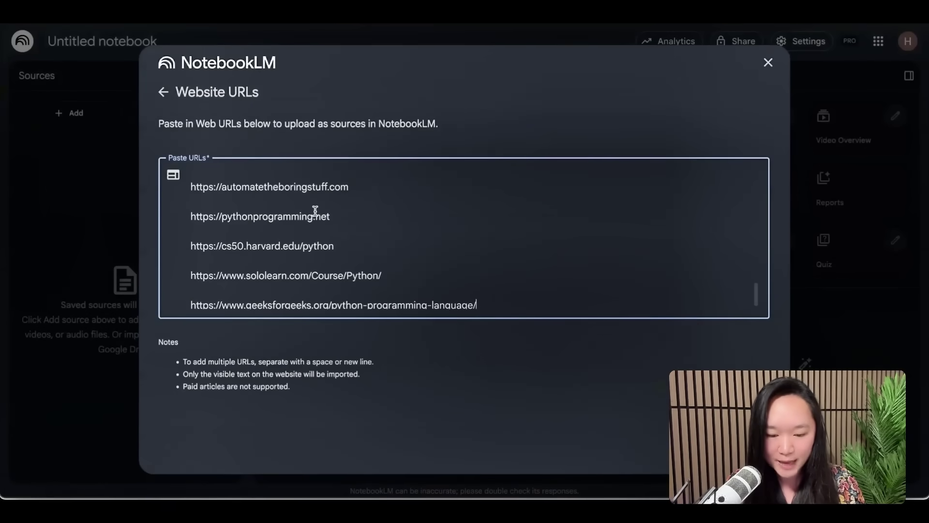
scroll(315, 211, up, 15)
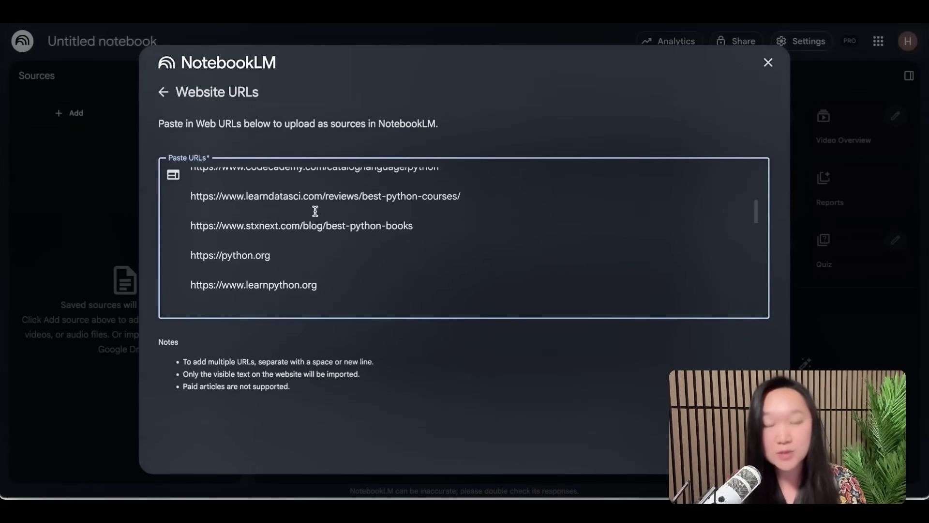
scroll(315, 211, up, 3)
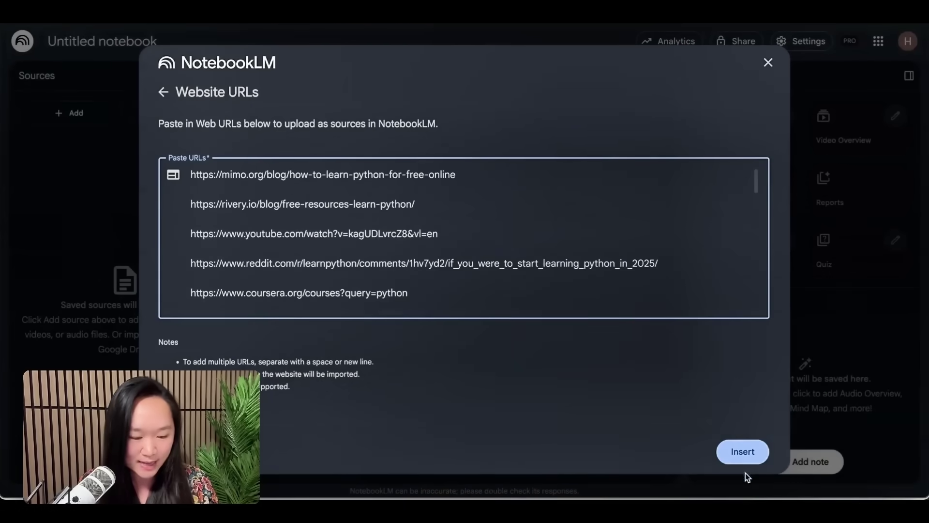
click(743, 454)
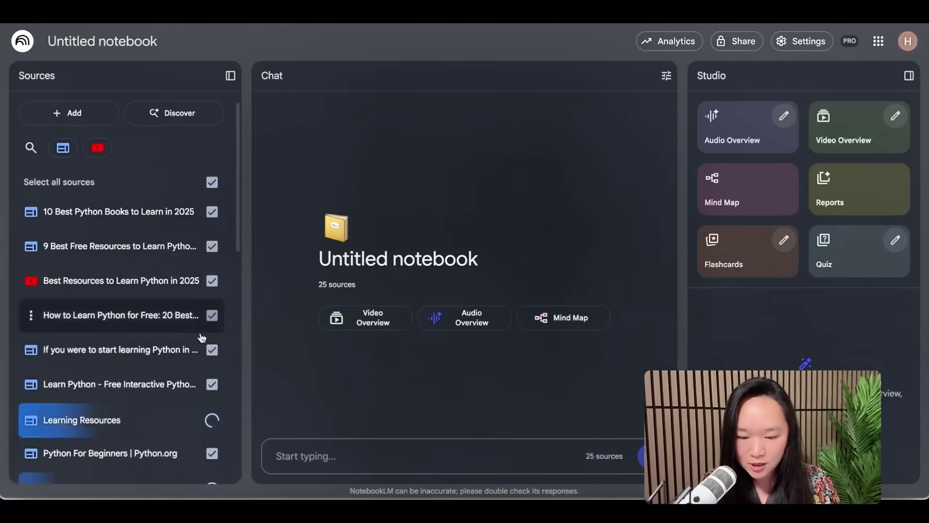
scroll(198, 347, down, 3)
scroll(199, 349, down, 2)
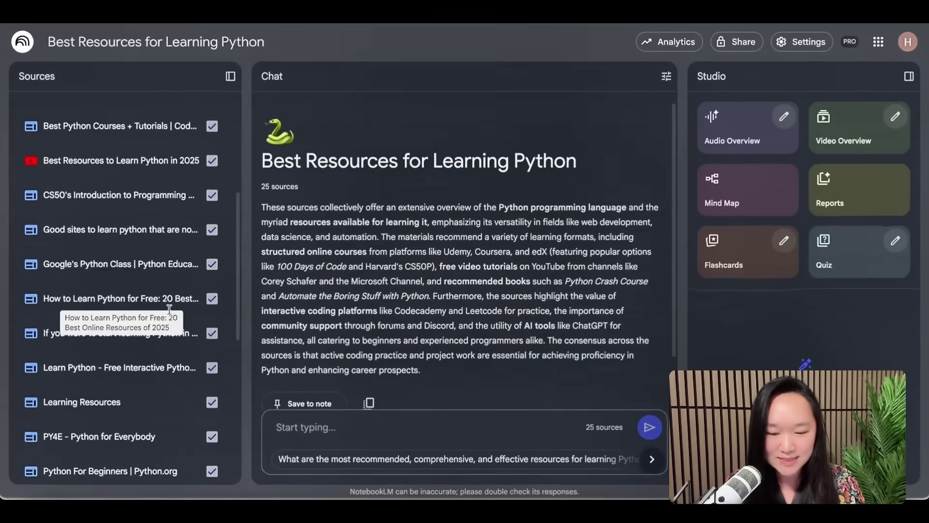
scroll(167, 146, up, 3)
scroll(168, 145, up, 3)
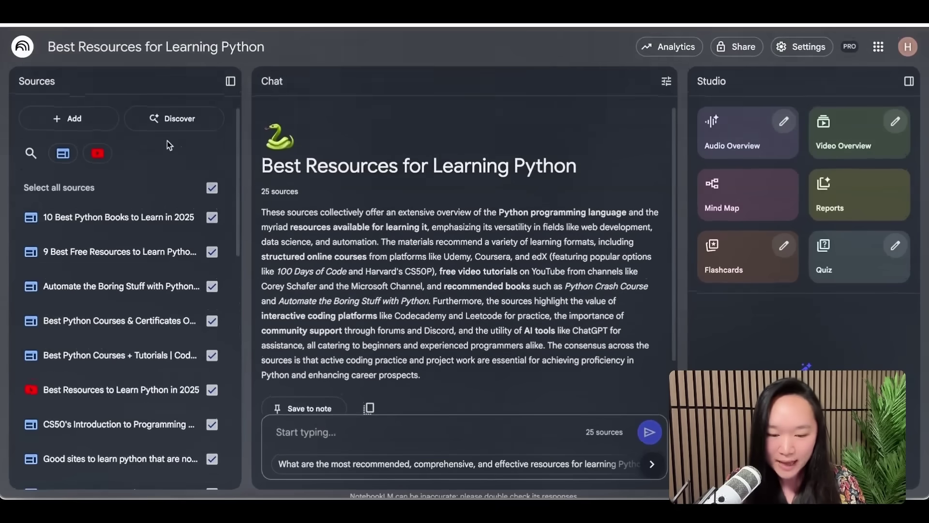
scroll(149, 270, down, 9)
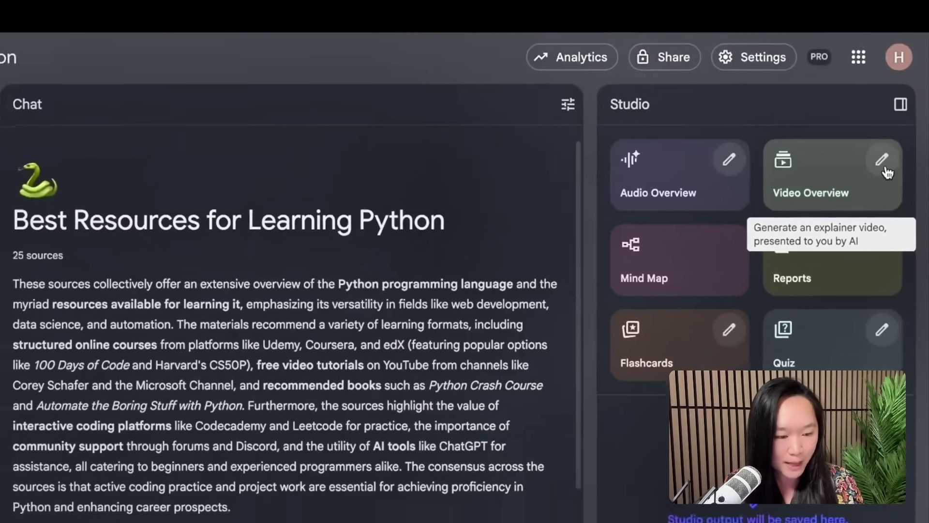
Generate a customized Video Overview in English with the AI host focus "i want to learn python"
click(878, 175)
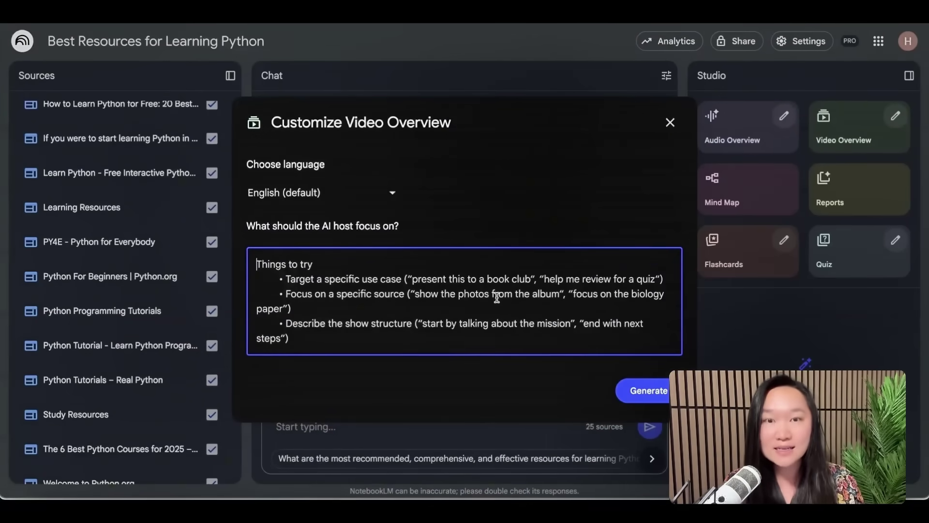
text(i want to learn python)
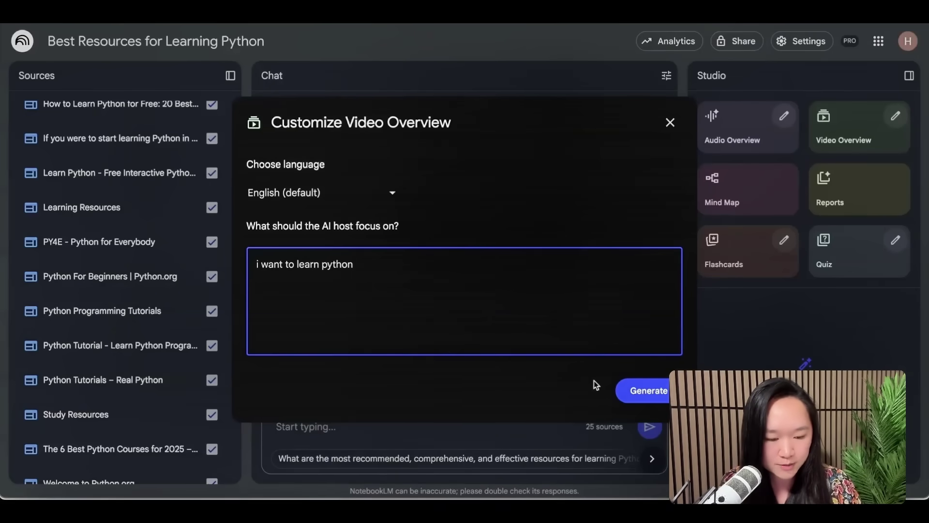
click(640, 394)
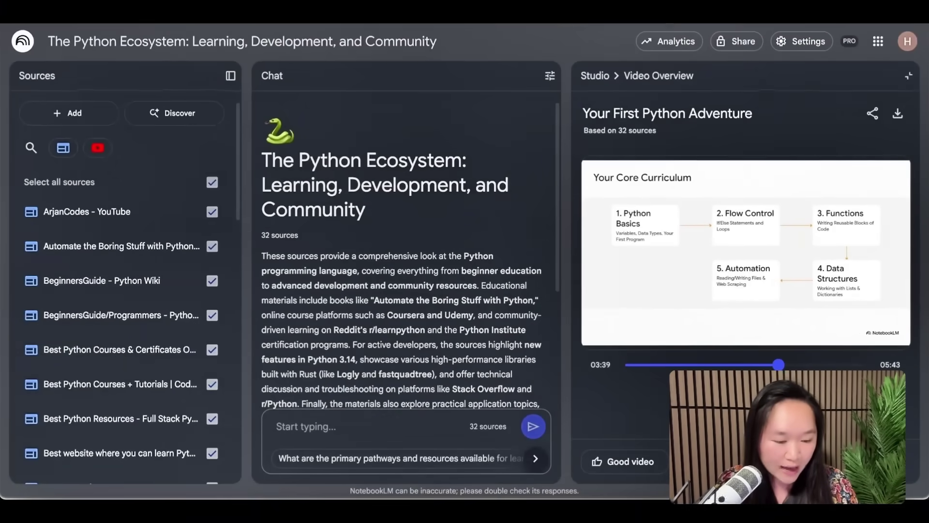
View the Video Overview customization options, close them, and open the video "Your First Python Adventure"
click(595, 77)
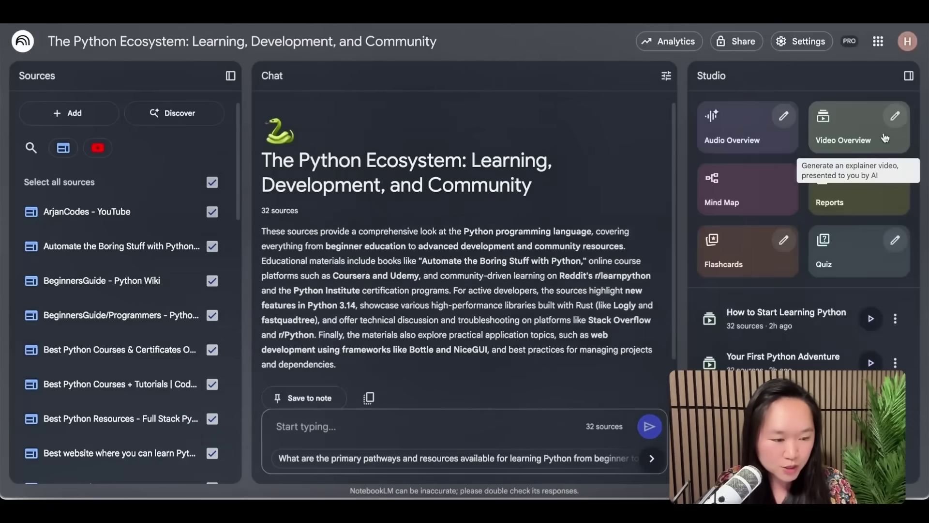
click(895, 116)
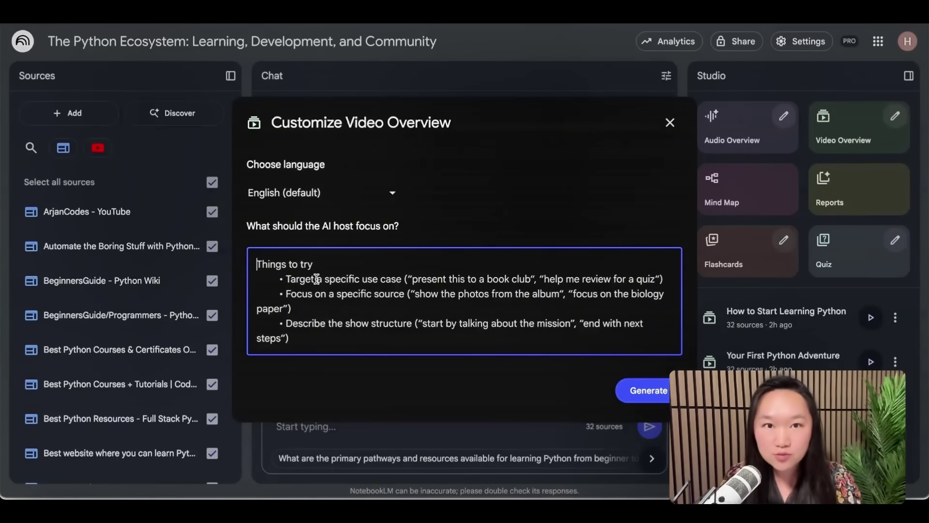
click(670, 123)
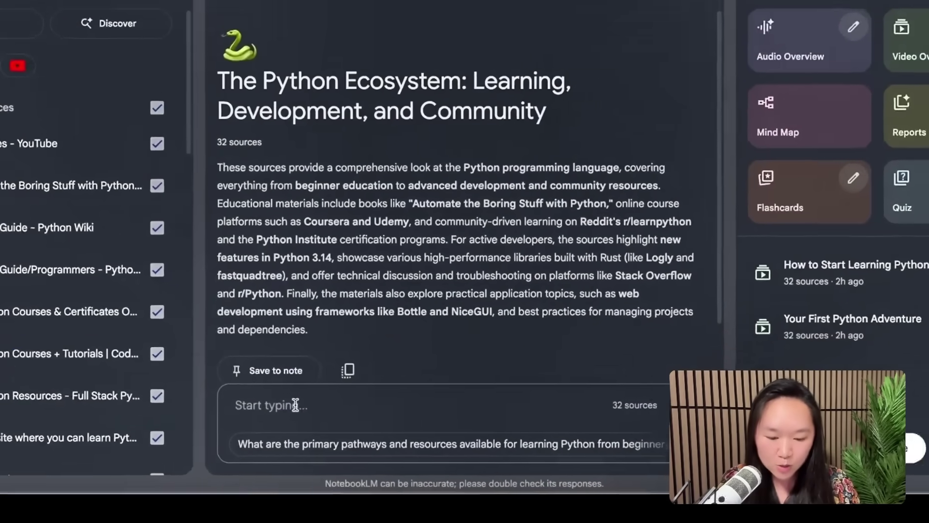
click(318, 428)
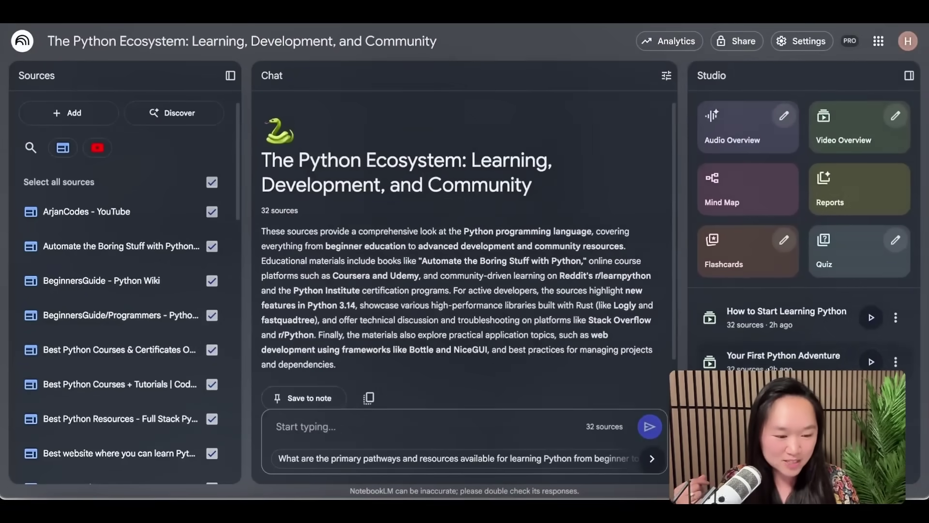
click(770, 367)
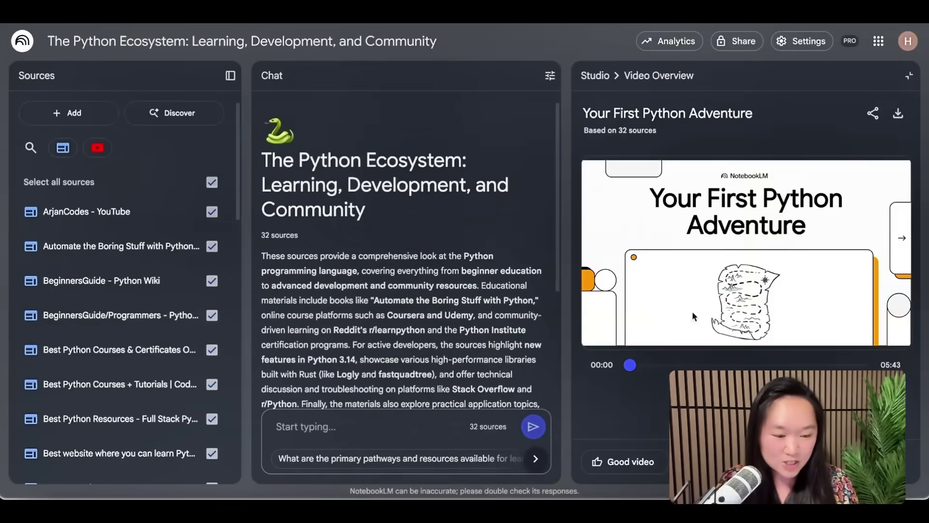
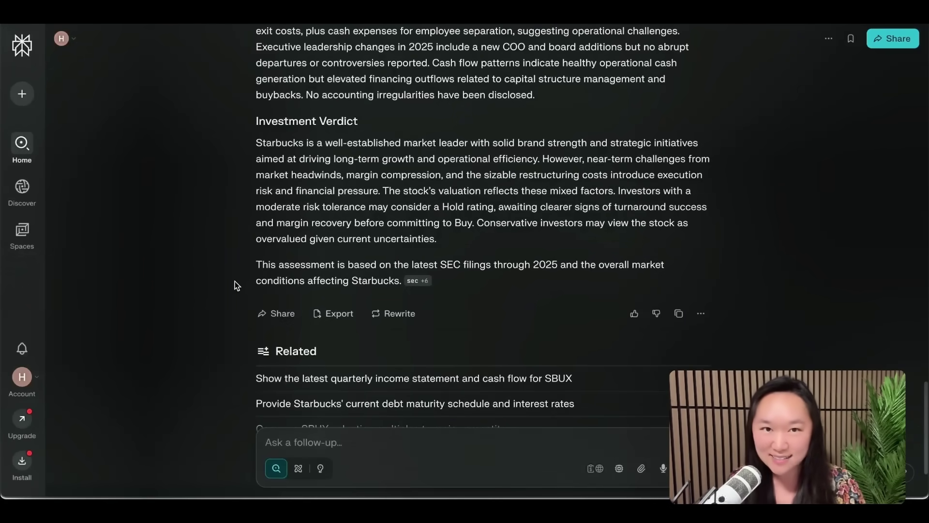
Copy the Starbucks investment assessment from Perplexity, submit it as a prompt in Gemini with Canvas enabled, and skim the report
mouse_move(408, 278)
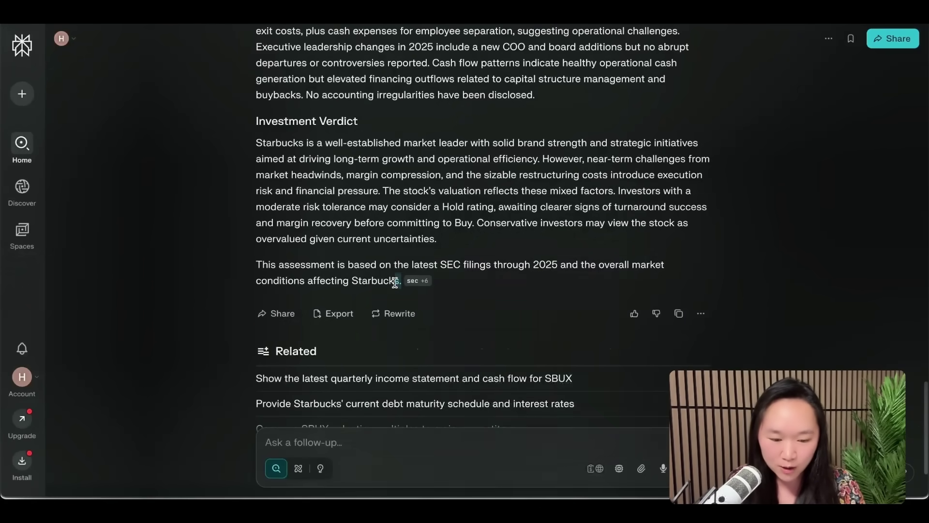
drag(396, 280, 247, 167)
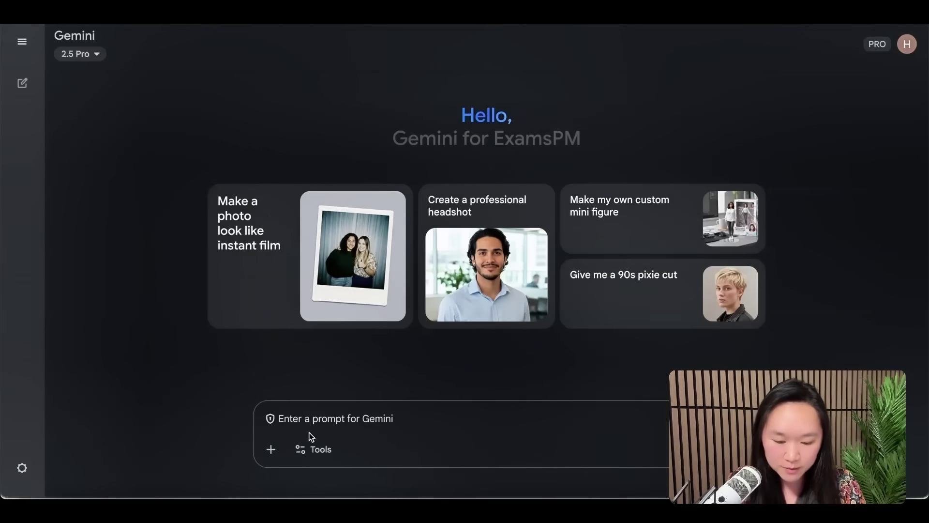
click(317, 455)
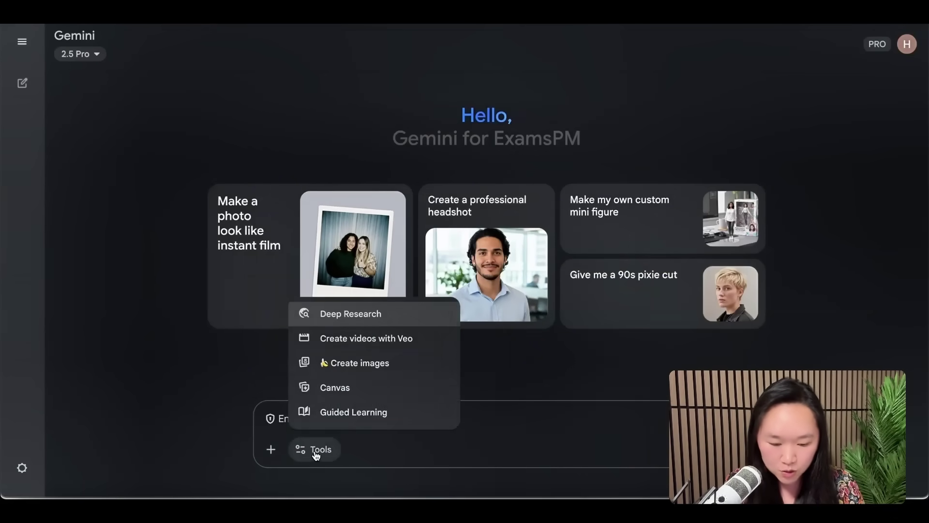
click(335, 390)
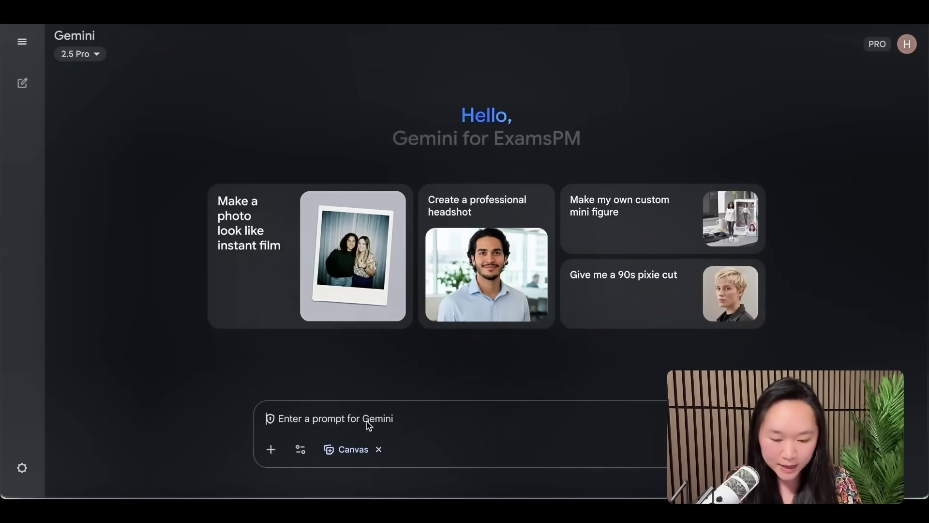
key(ctrl+v)
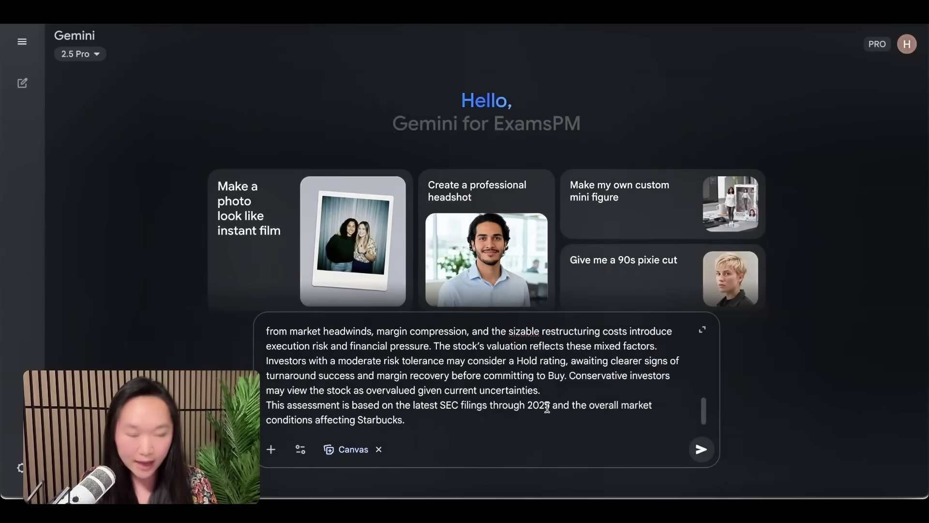
click(702, 450)
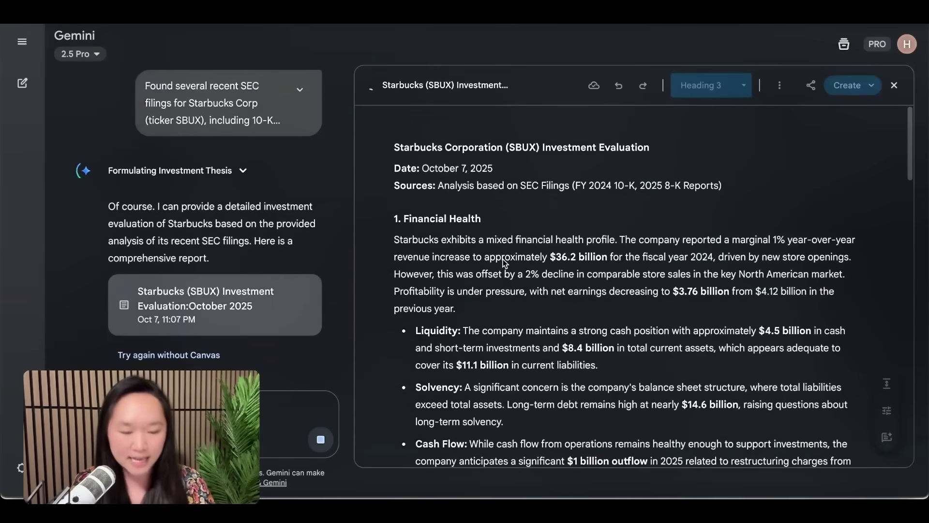
scroll(478, 212, down, 12)
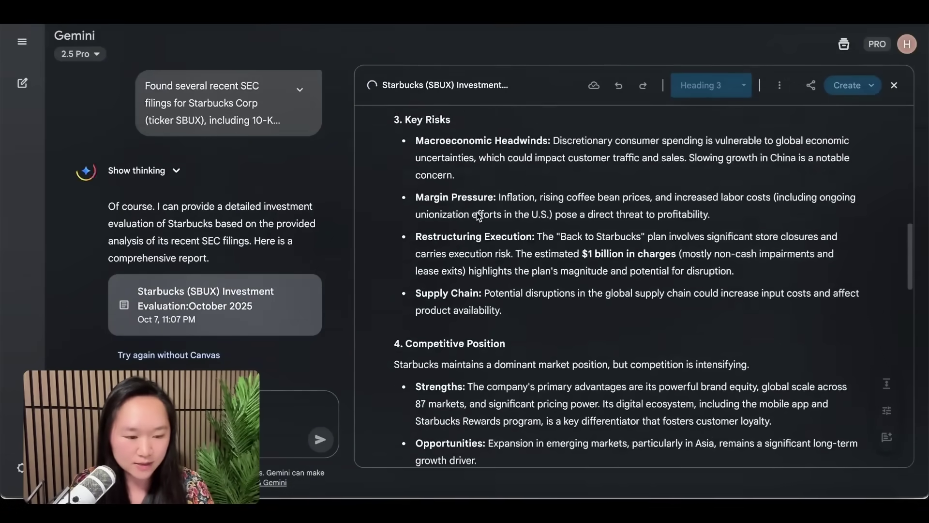
Create a web page from the Starbucks investment report in Canvas
scroll(477, 215, up, 10)
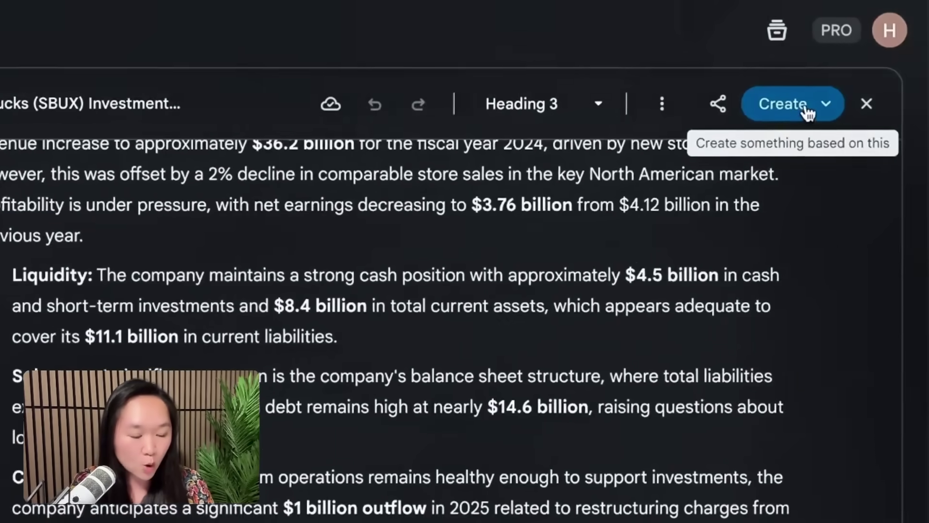
click(842, 90)
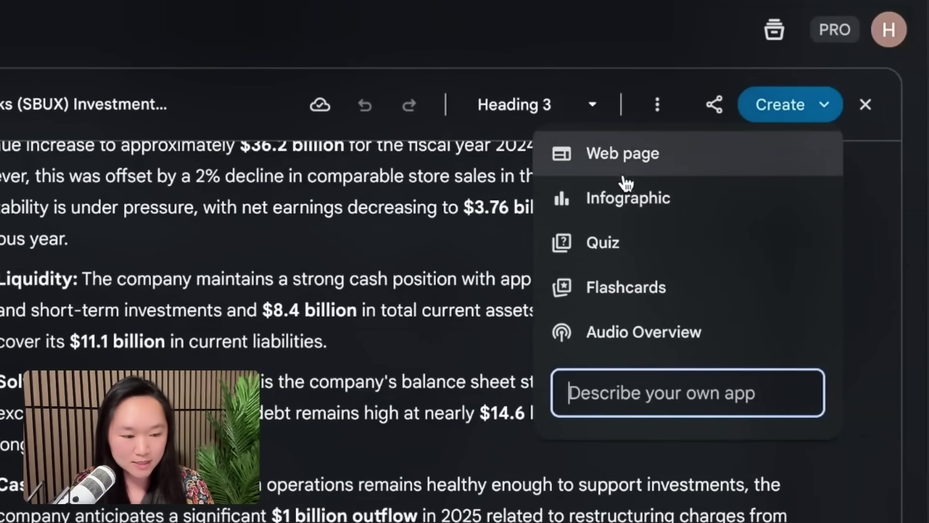
click(621, 156)
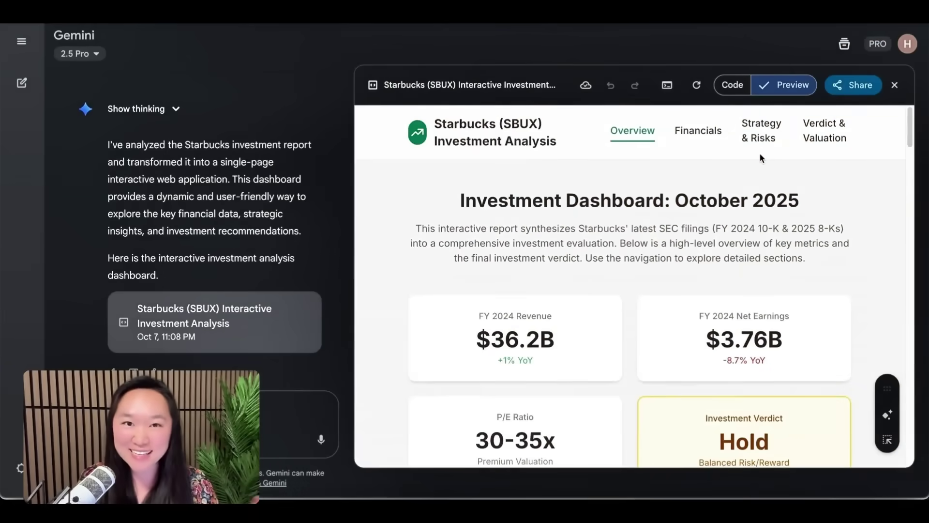
Look through the generated Starbucks dashboard, from the overview metrics and financial charts to the strategy, risks and final verdict sections
scroll(675, 184, down, 2)
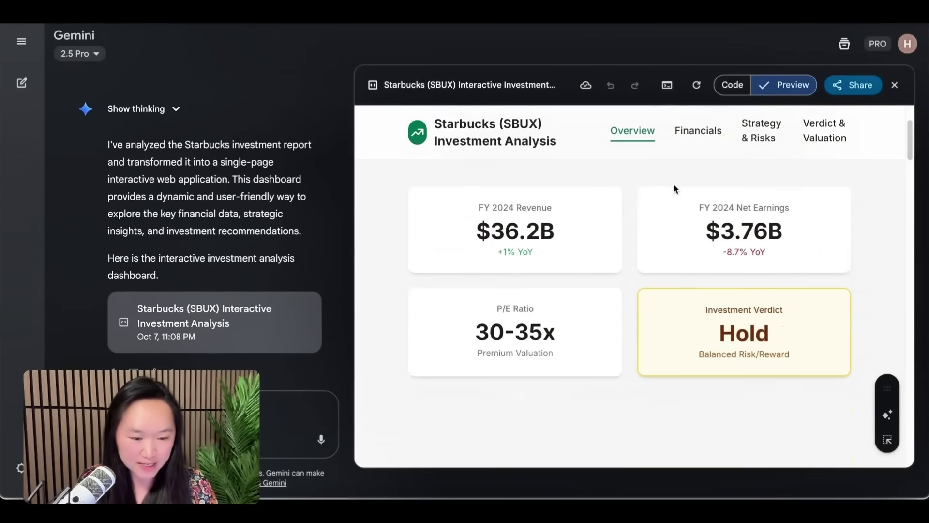
scroll(675, 188, down, 6)
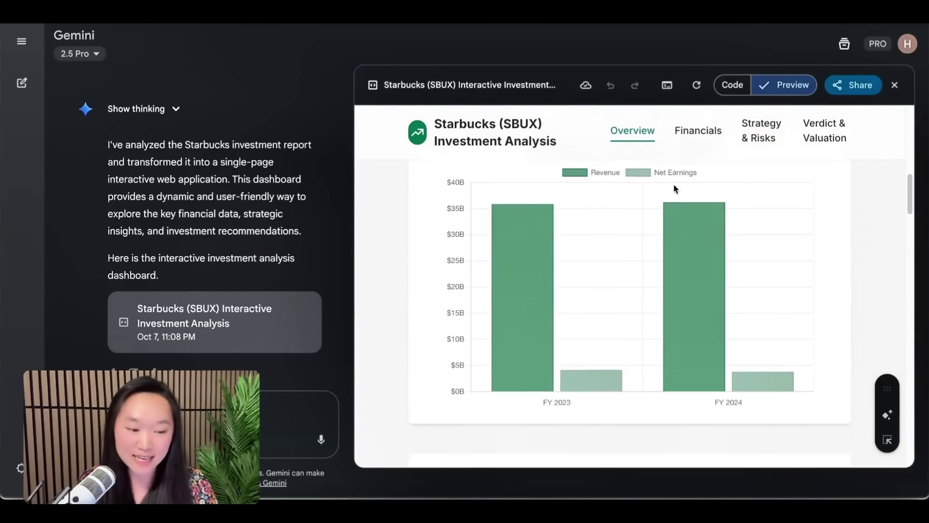
scroll(676, 188, down, 3)
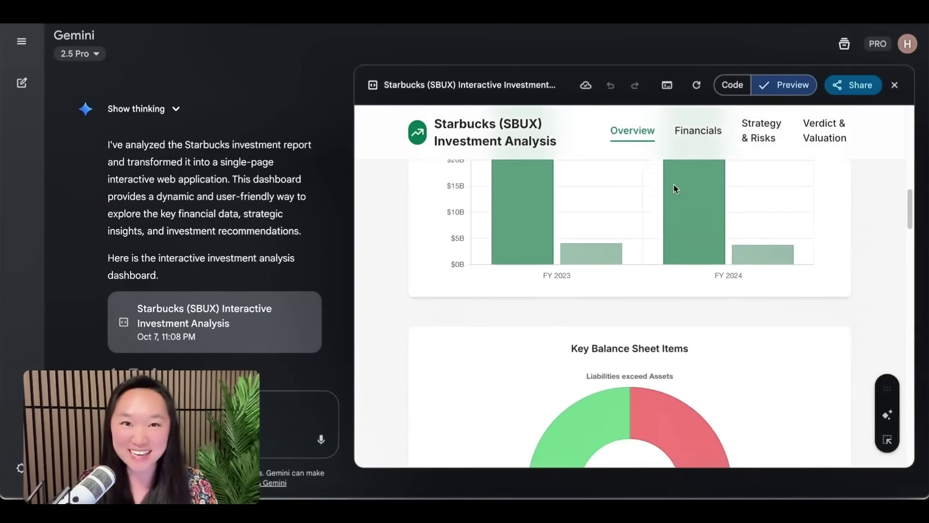
scroll(674, 185, down, 4)
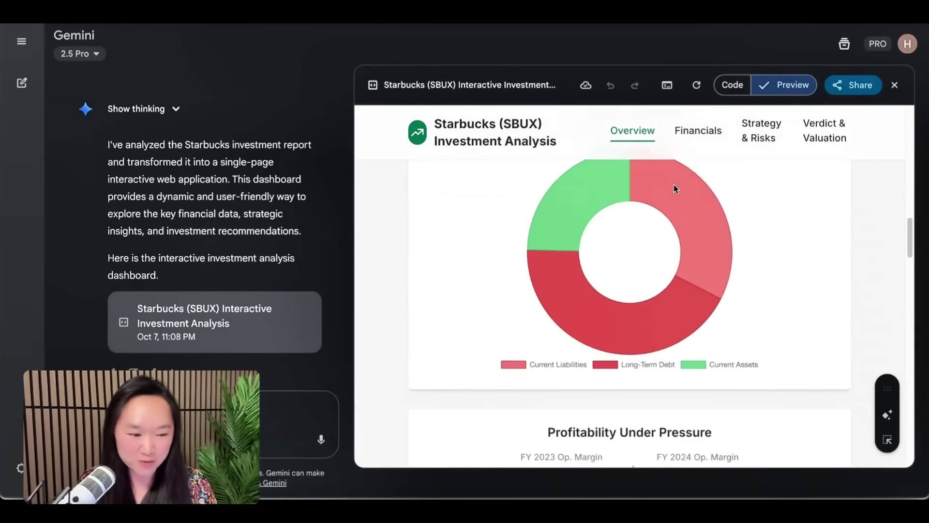
scroll(675, 188, down, 6)
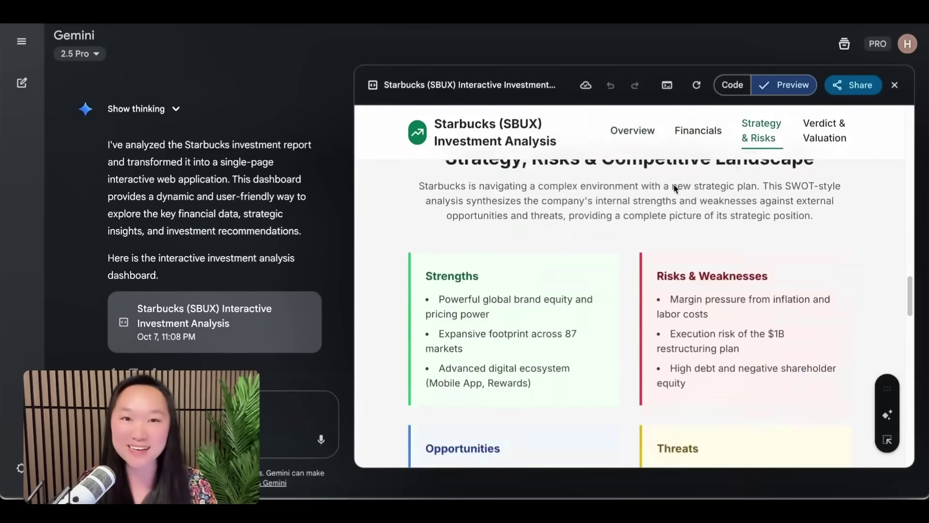
scroll(676, 188, down, 8)
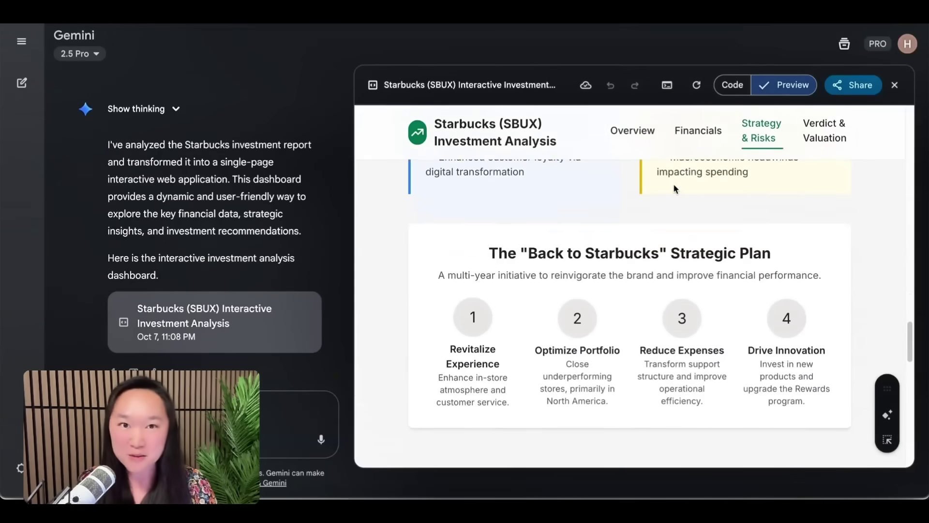
scroll(675, 188, down, 3)
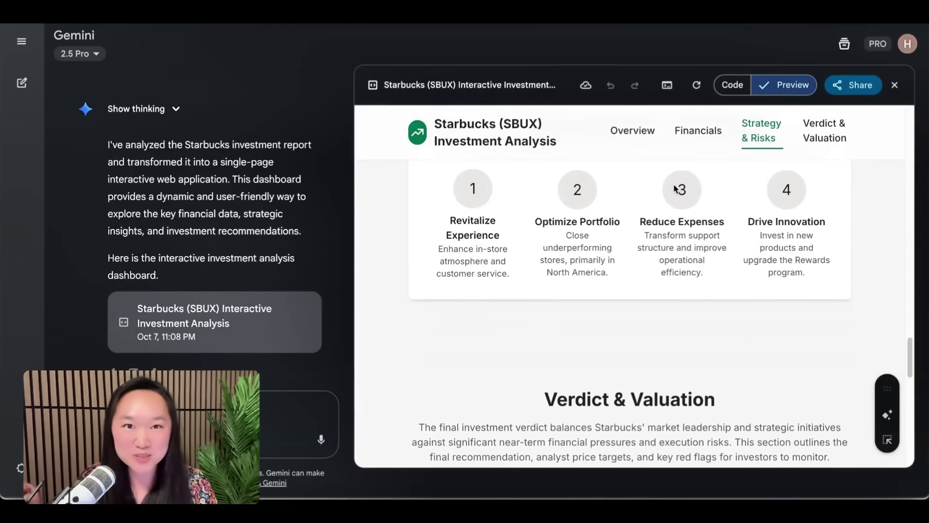
scroll(676, 189, down, 10)
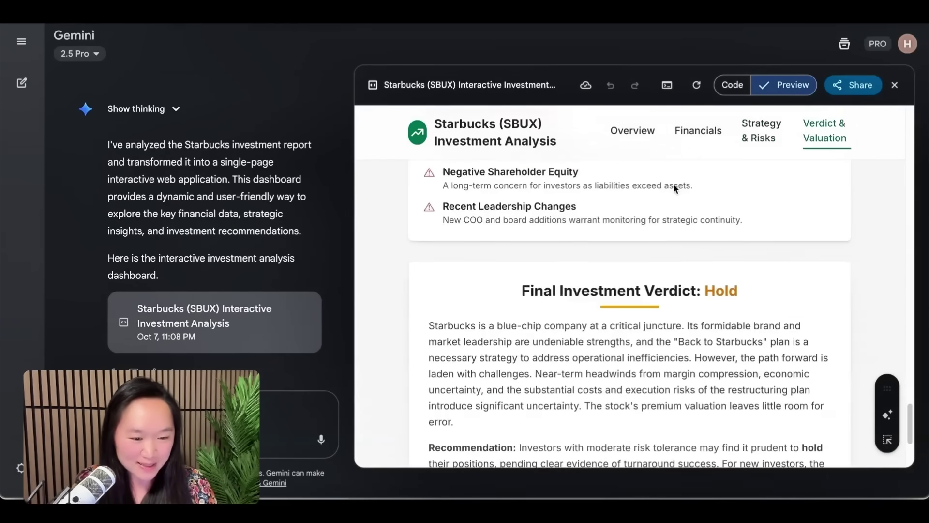
scroll(675, 188, down, 3)
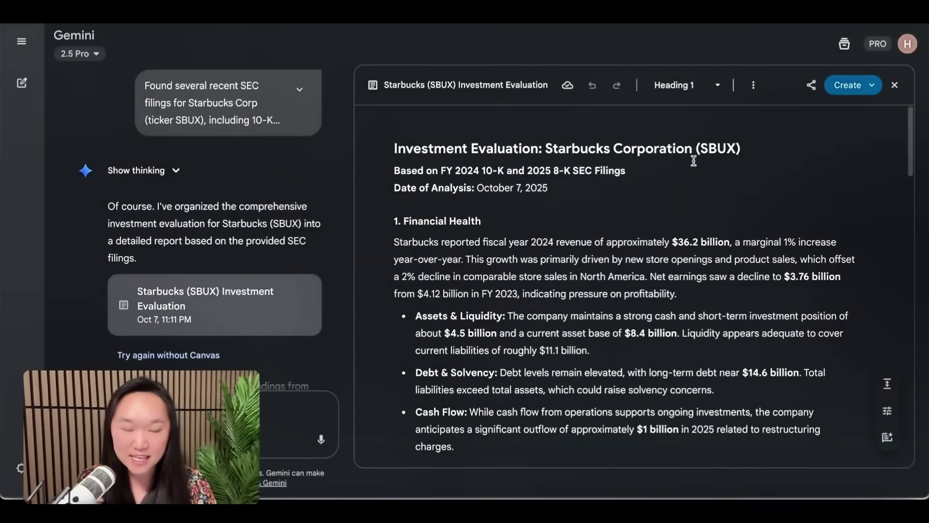
Create an infographic from the Starbucks (SBUX) Investment Evaluation report and show its preview
scroll(602, 197, down, 2)
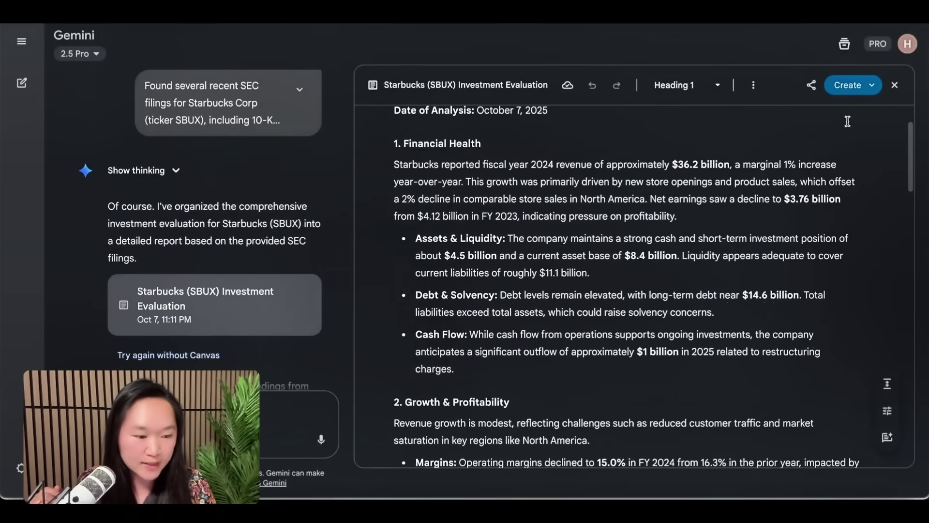
click(851, 85)
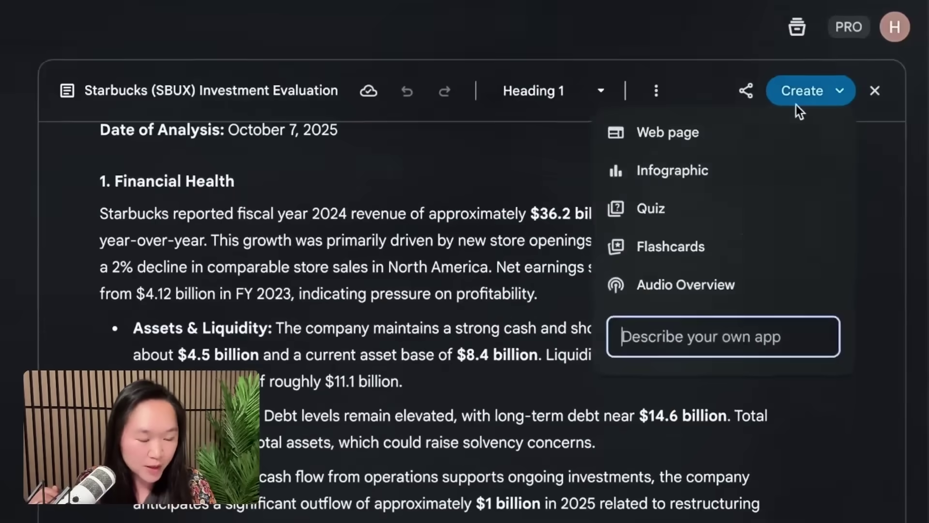
click(797, 103)
click(794, 99)
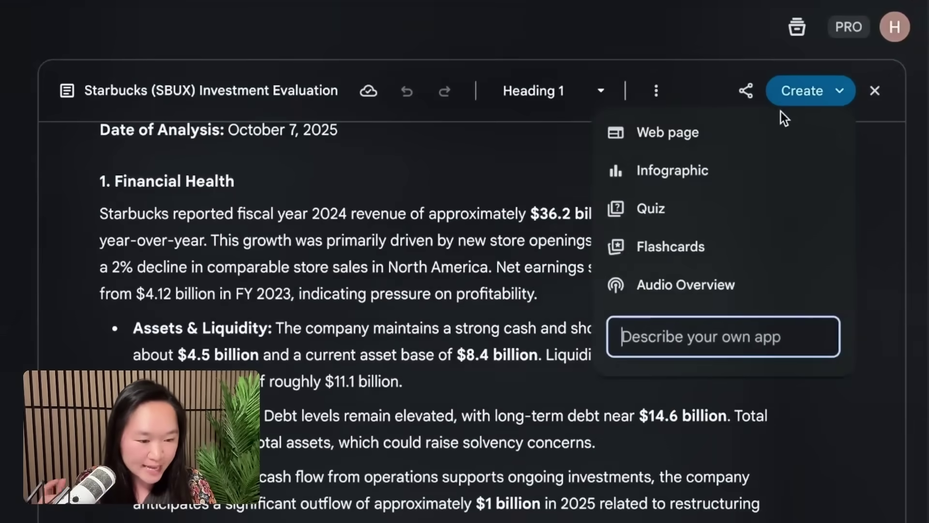
click(688, 178)
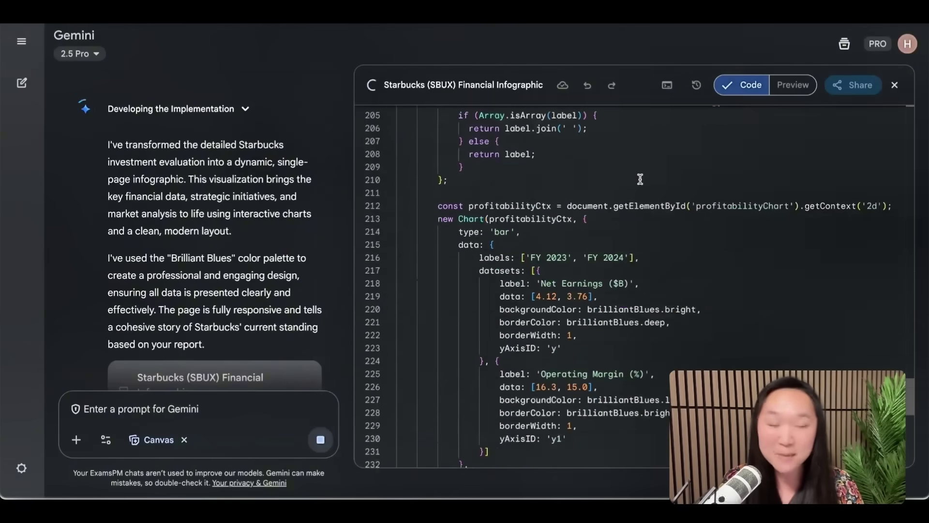
click(792, 85)
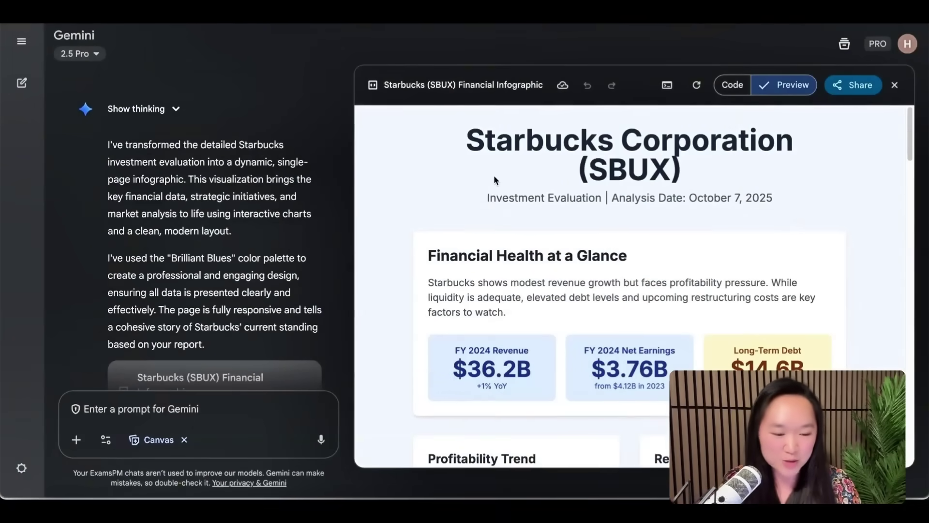
Examine the infographic's financial figures, profitability and revenue charts, debt snapshot and business risks, and check the sharing option
scroll(494, 175, down, 5)
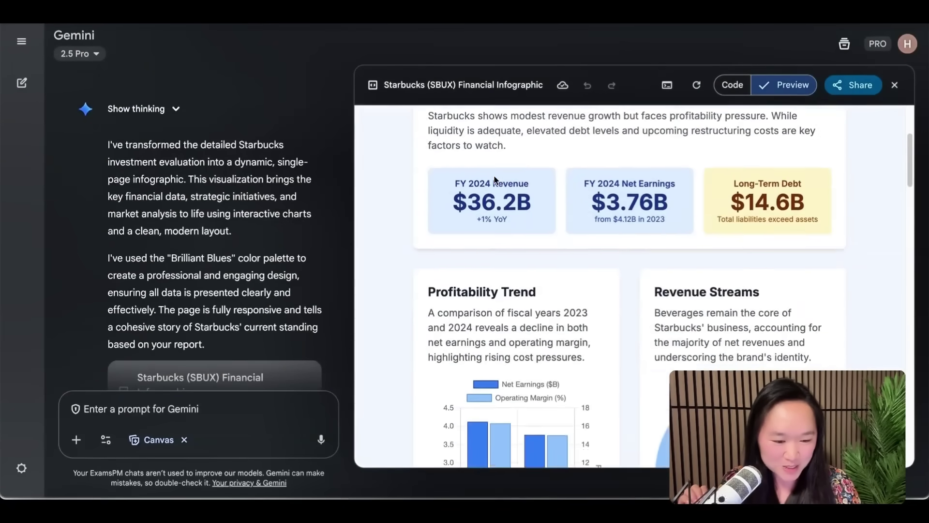
scroll(494, 180, down, 4)
mouse_move(719, 285)
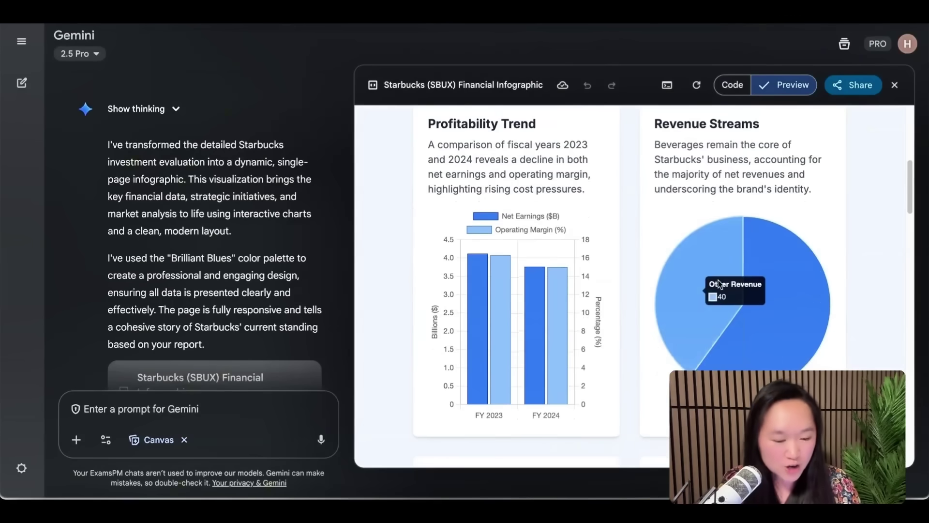
scroll(721, 285, down, 2)
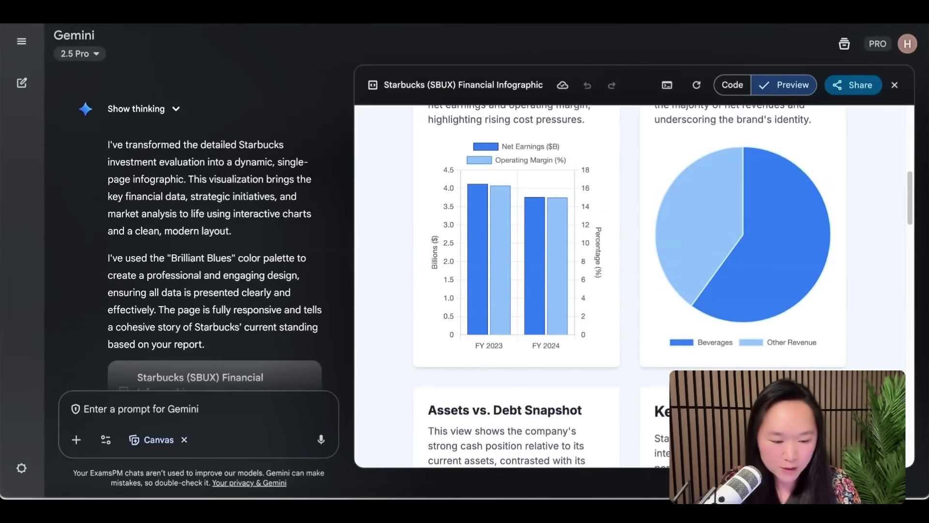
scroll(702, 252, down, 7)
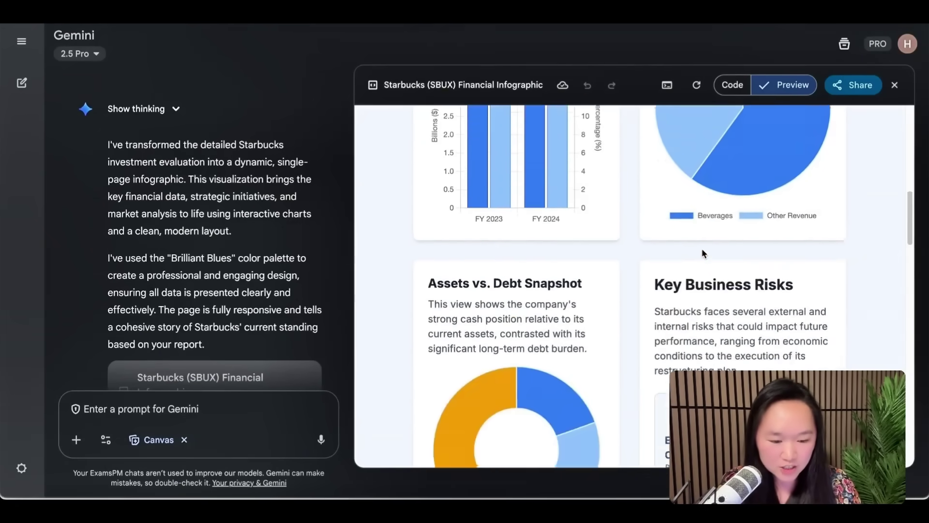
scroll(703, 251, up, 5)
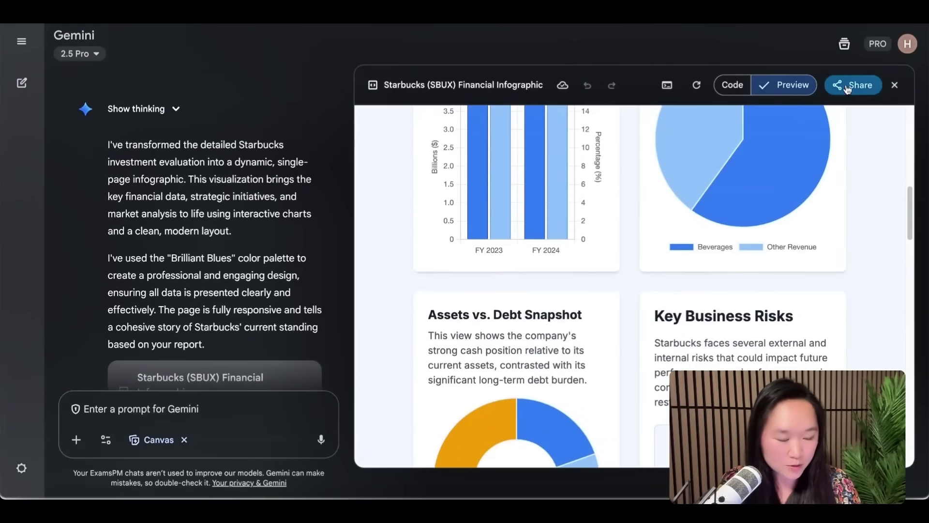
click(847, 88)
click(822, 115)
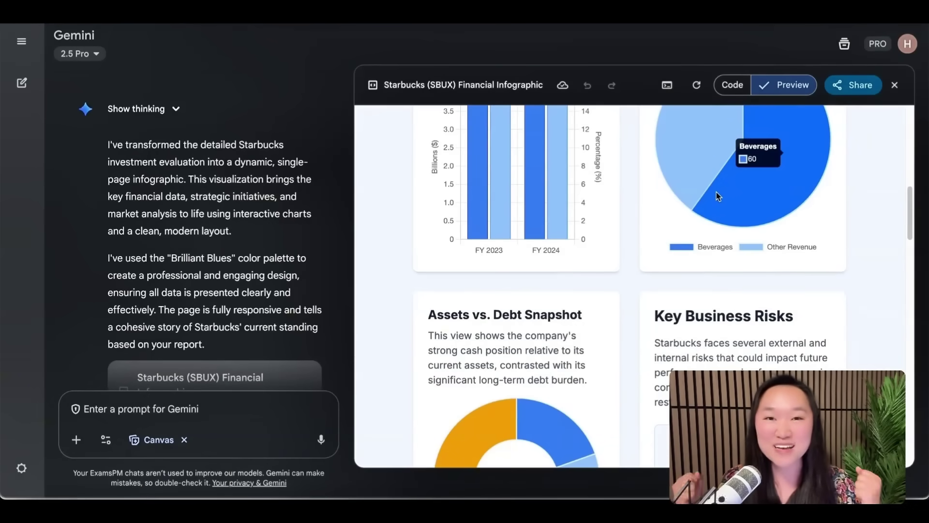
scroll(716, 193, down, 5)
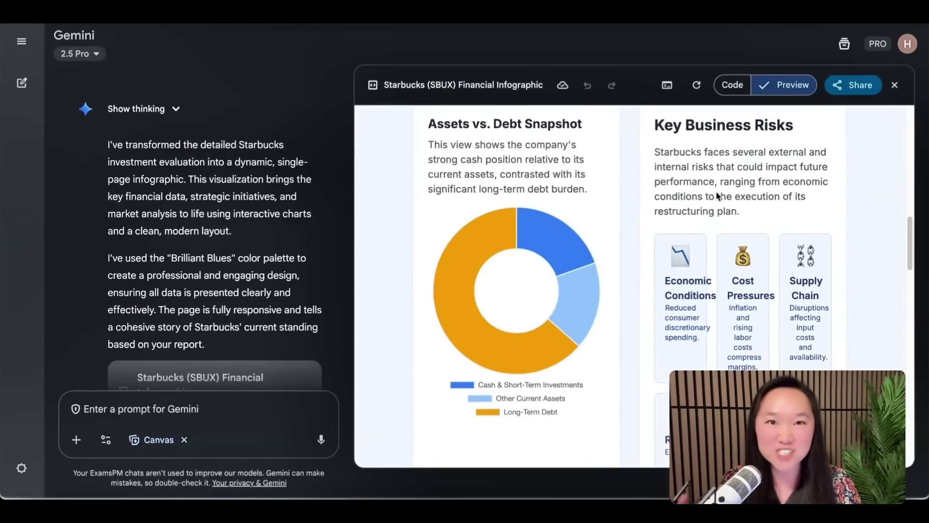
scroll(717, 195, down, 4)
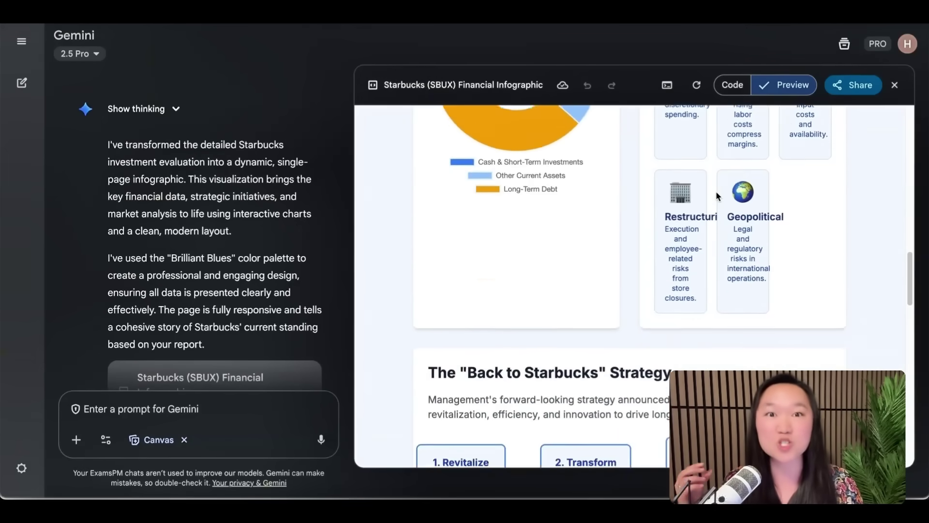
scroll(716, 190, down, 2)
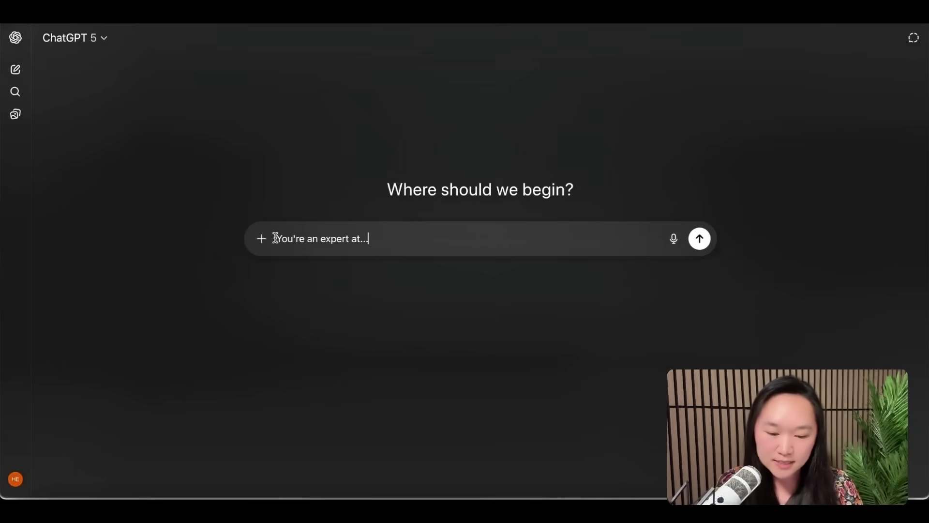
Switch to ChatGPT and enable Deep research for the prompt that starts "You're an expert at..."
drag(277, 238, 366, 237)
click(380, 237)
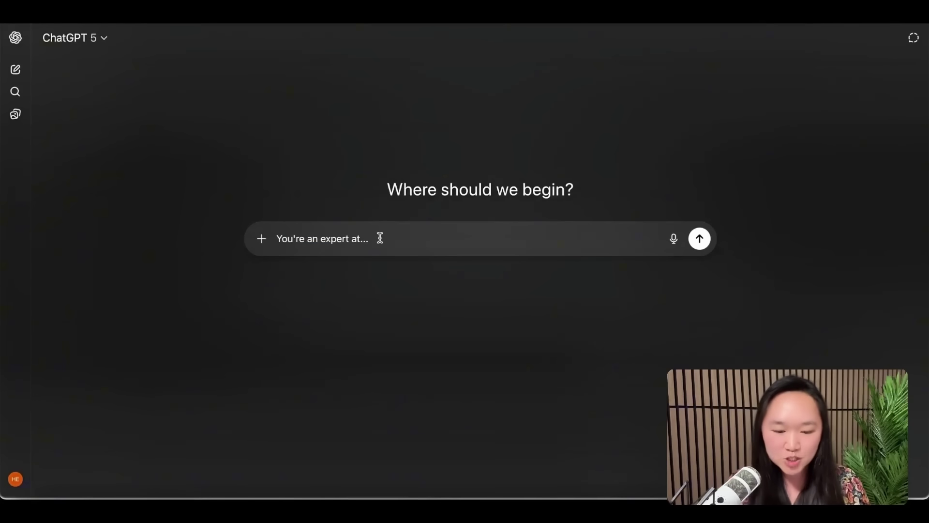
click(261, 239)
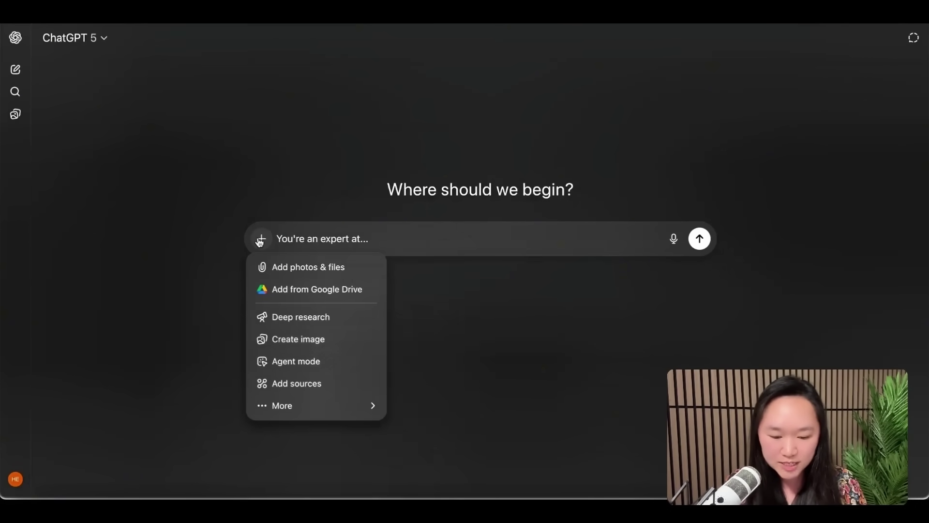
click(289, 316)
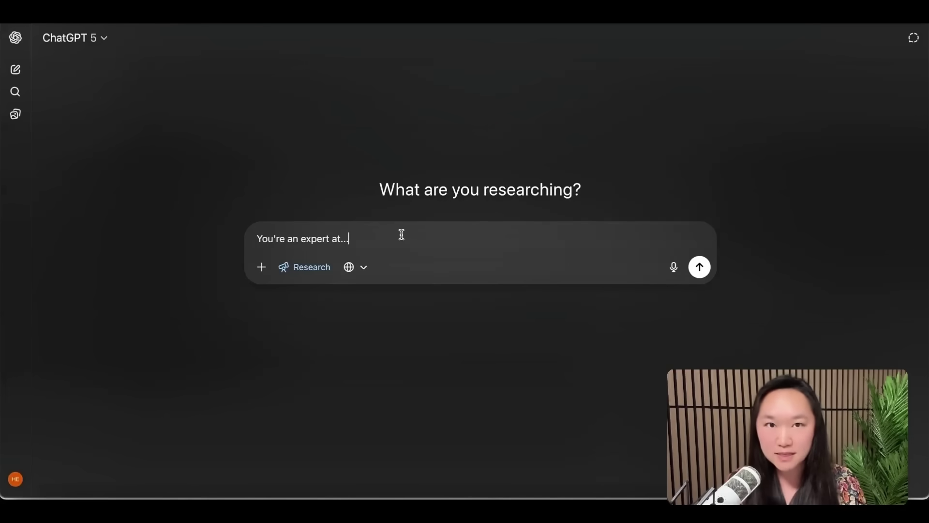
Replace the draft with "Do research on the most compelling copywriting techniques that get people to buy. Dive deep into the psychology." and submit it
key(BackSpace)
key(BackSpace)
key(BackSpace)
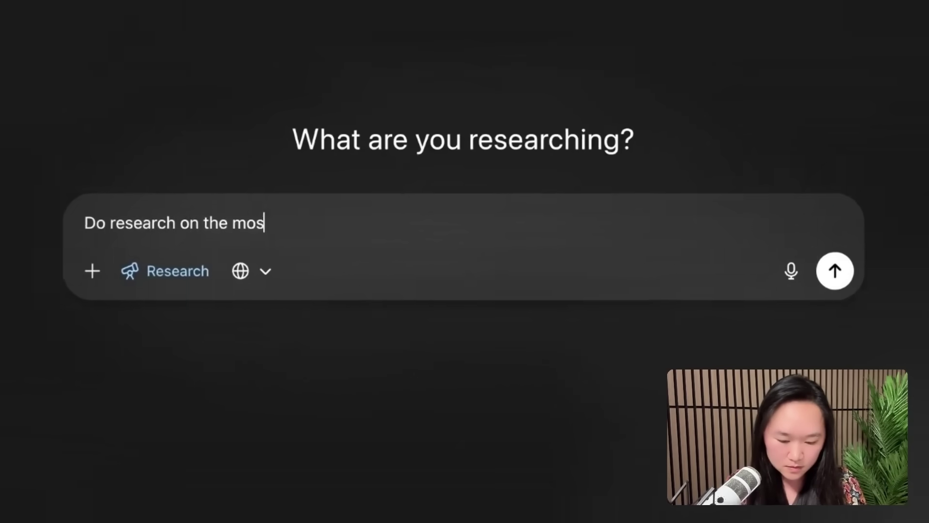
text(t compelling copywriting techniques that get people to buy. Dive deep into the psychology.)
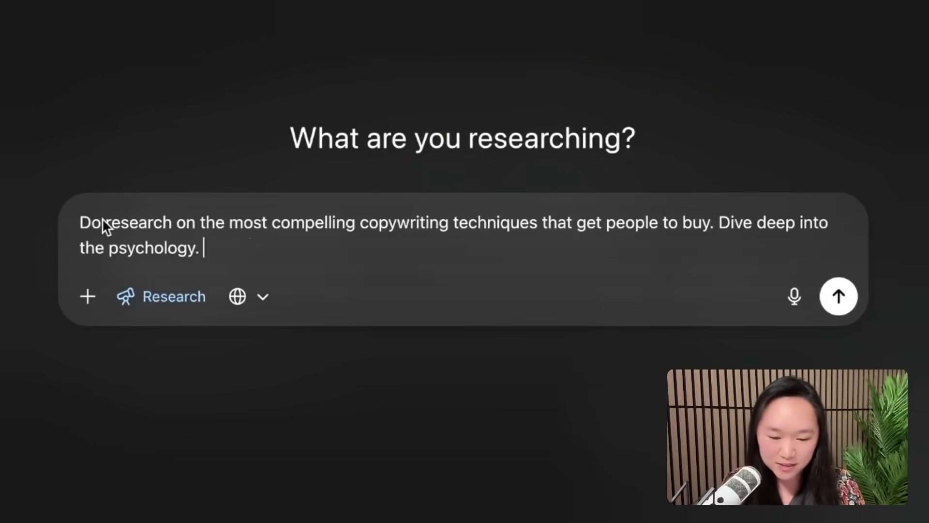
drag(90, 224, 357, 224)
drag(464, 228, 577, 224)
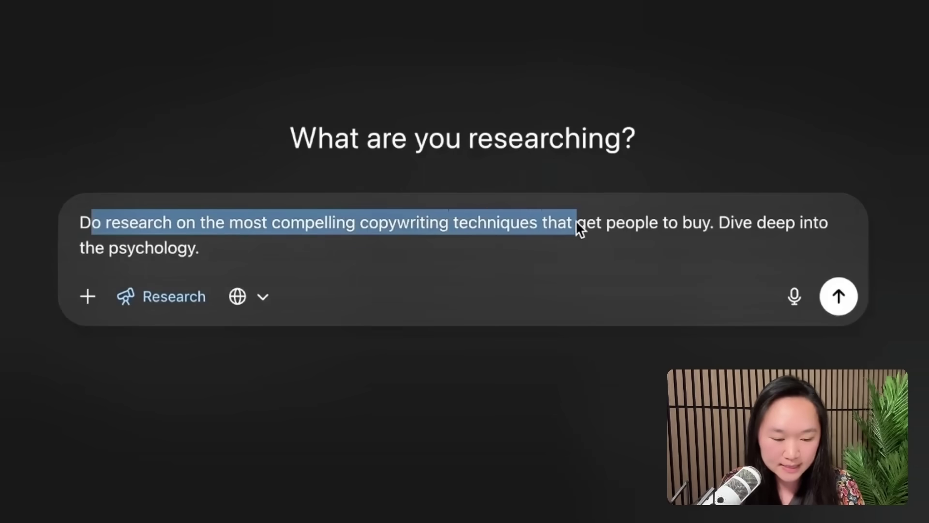
drag(676, 222, 630, 244)
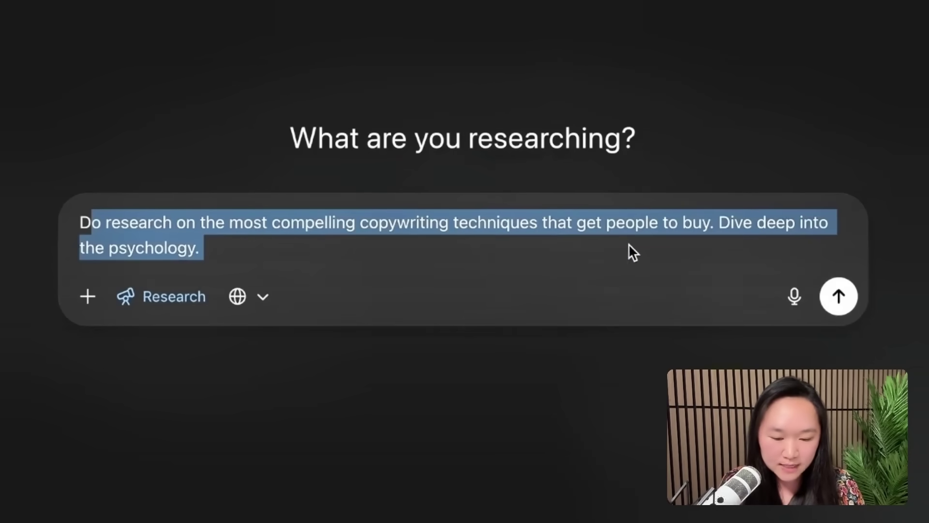
click(838, 299)
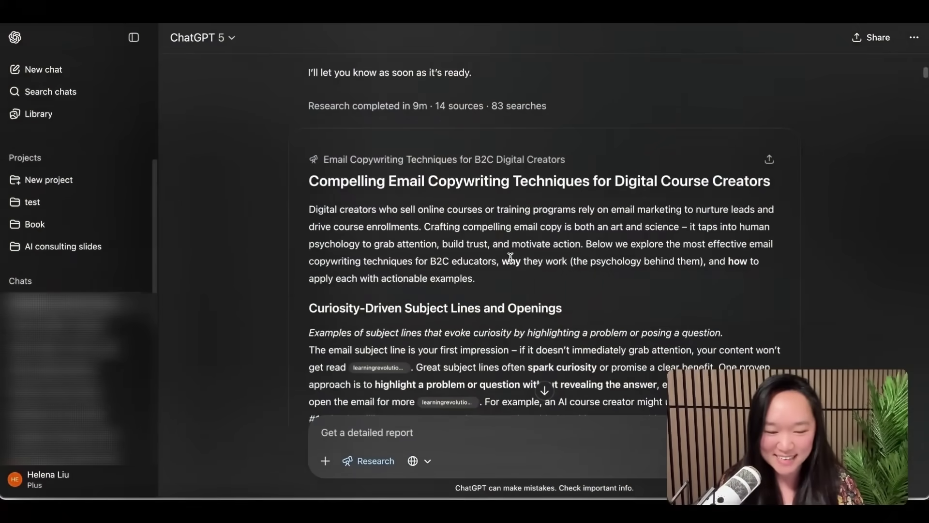
Skim the completed research report on compelling email copywriting techniques for digital course creators
drag(305, 180, 463, 314)
scroll(363, 242, down, 2)
scroll(603, 333, down, 2)
scroll(576, 349, down, 2)
scroll(576, 349, down, 5)
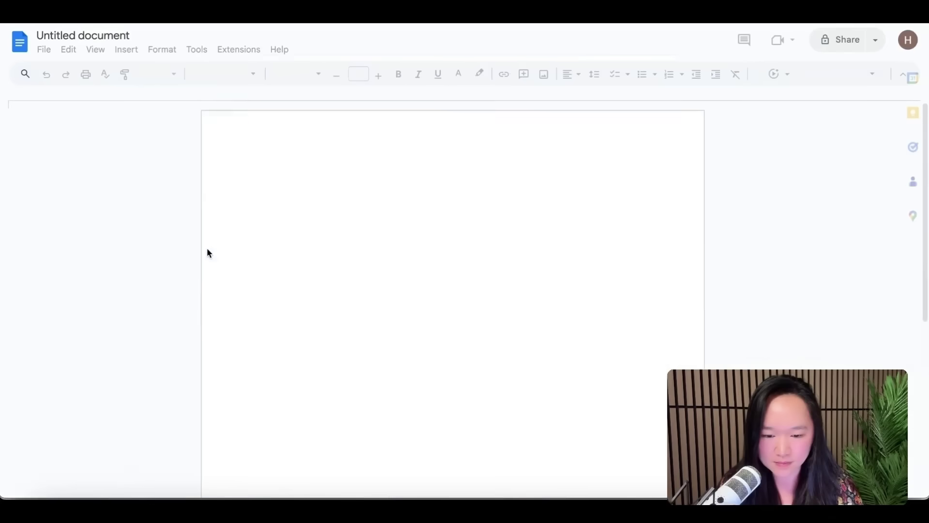
Paste the copied research report into the blank Google Docs document and title it "copywriting techniques"
key(ctrl+v)
click(82, 35)
text(copywriting techniques)
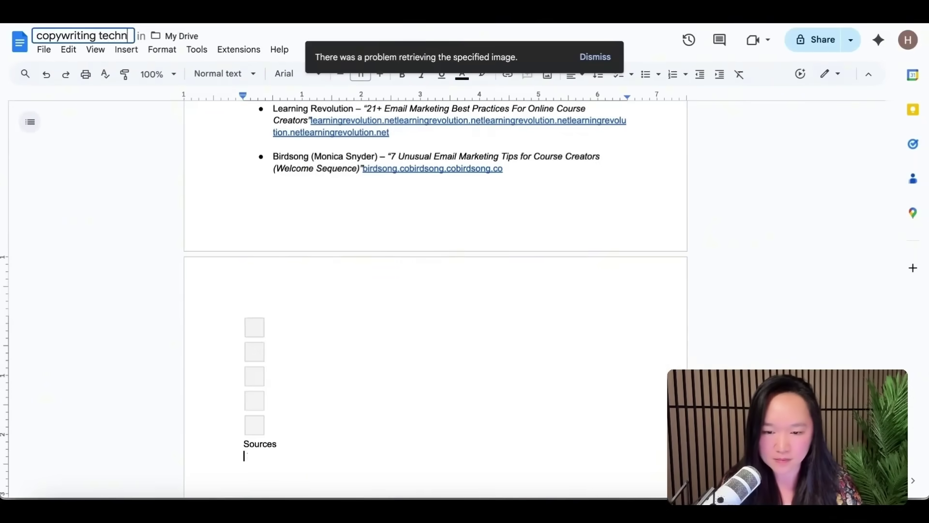
key(Return)
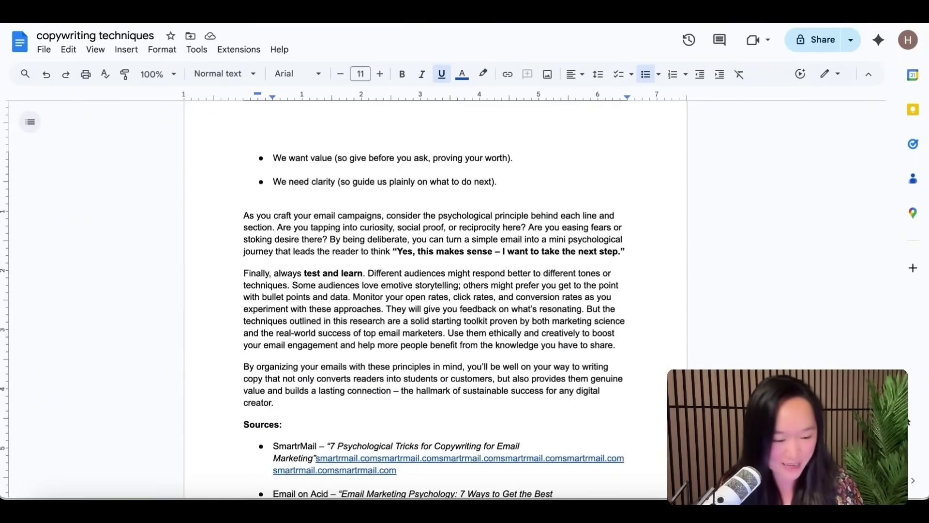
Download the copywriting techniques document as a PDF file
scroll(435, 300, down, 5)
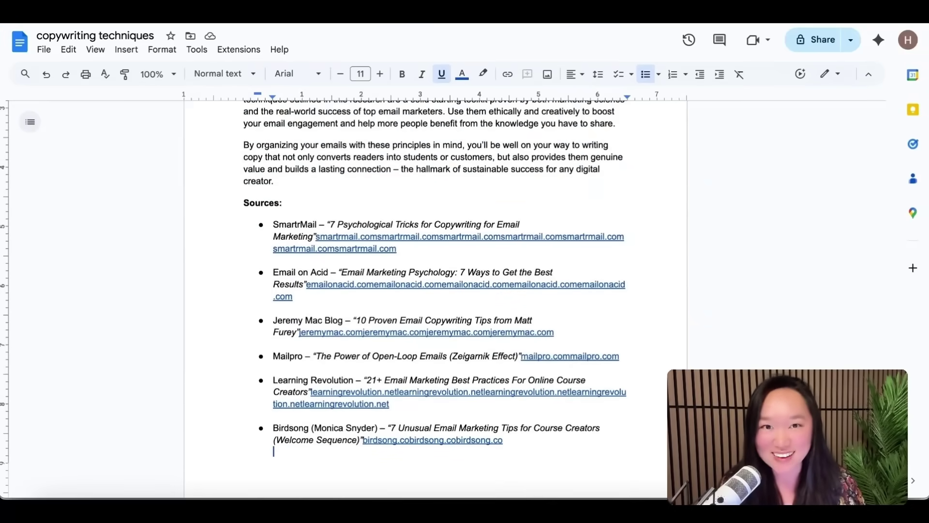
click(44, 50)
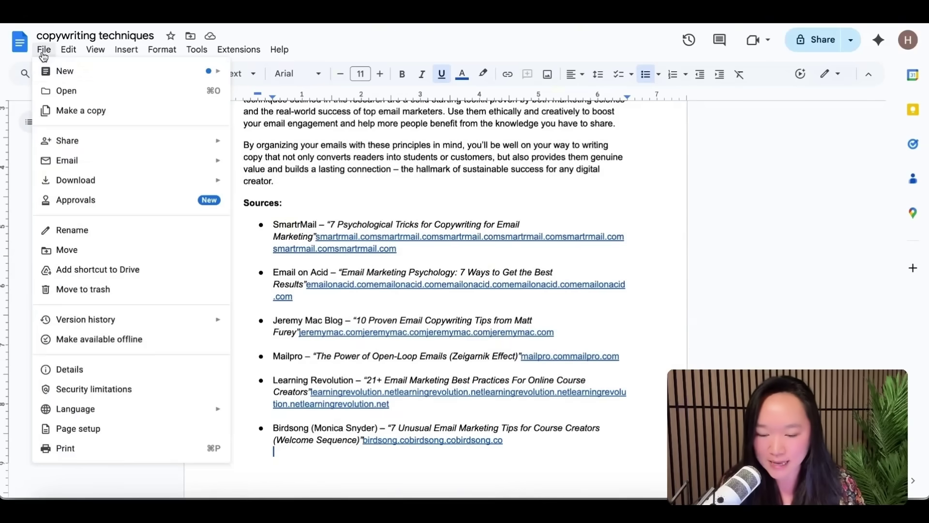
mouse_move(141, 183)
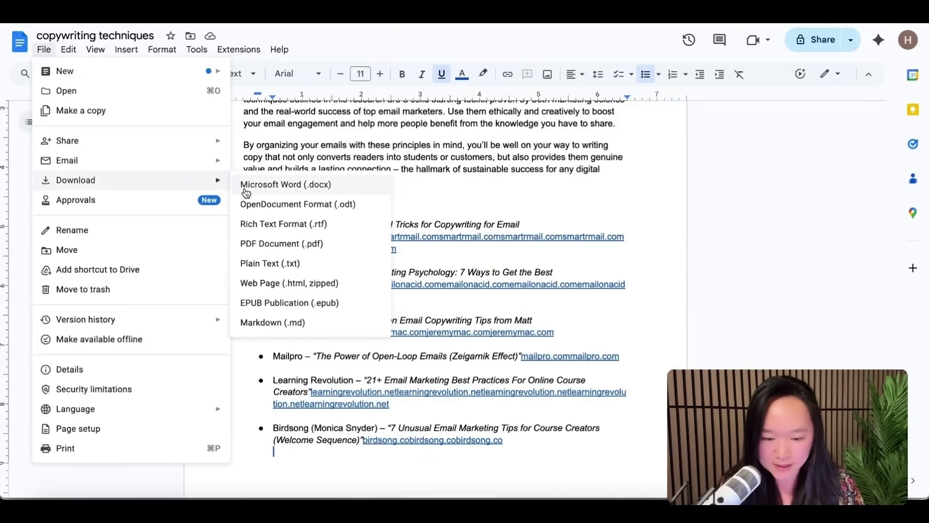
click(283, 244)
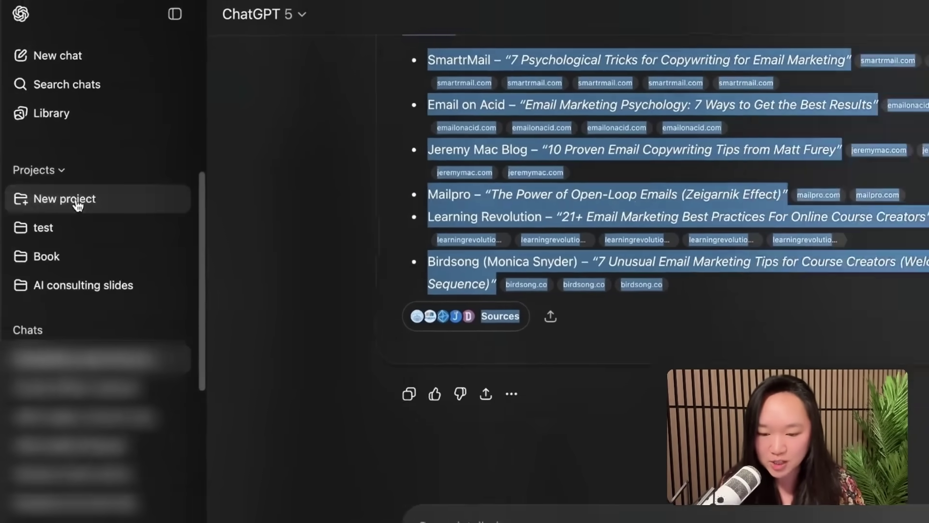
Switch to ChatGPT and create a new project named "copywriting"
click(80, 206)
text(copywriting)
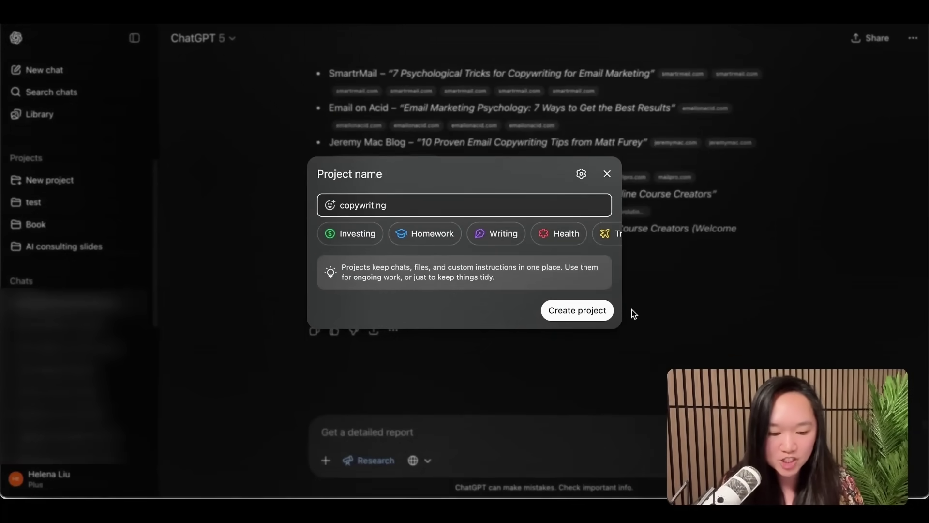
click(588, 313)
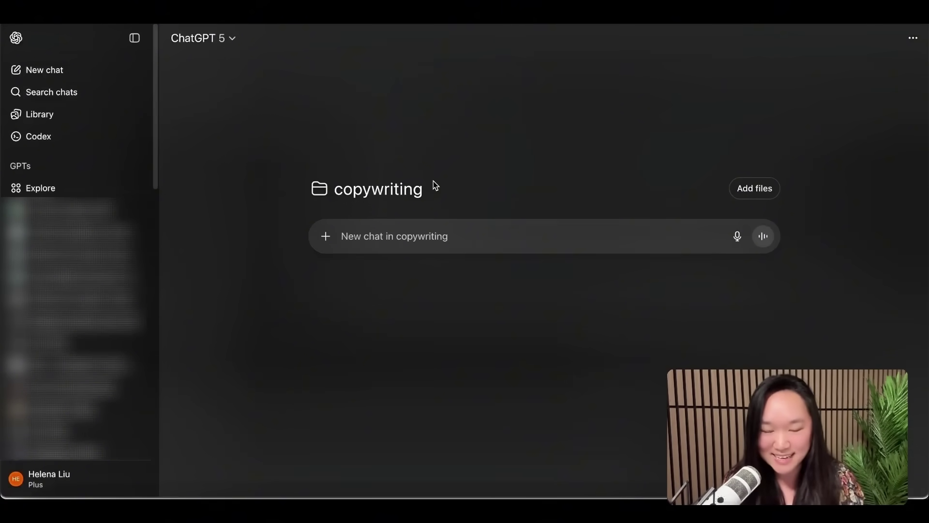
Add "copywriting techniques.pdf" from the Downloads folder to the copywriting project's files and close the file list
click(745, 190)
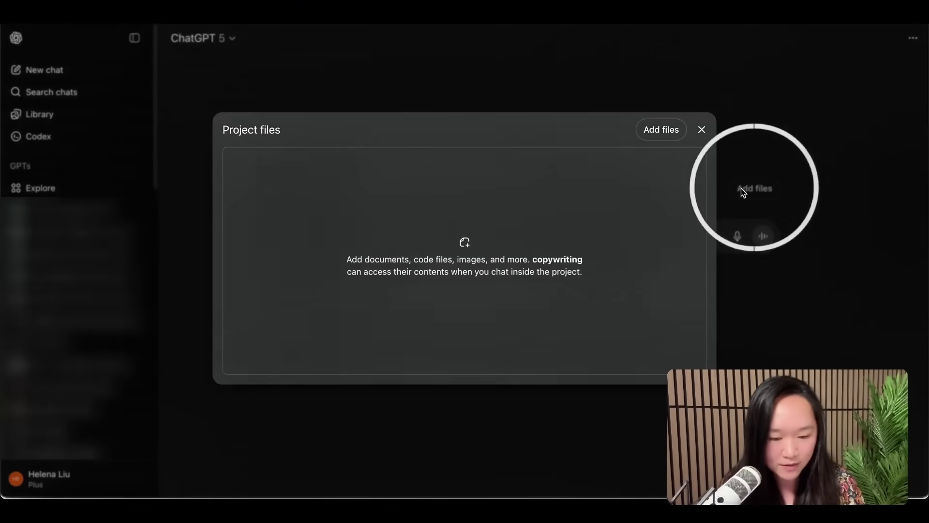
click(522, 260)
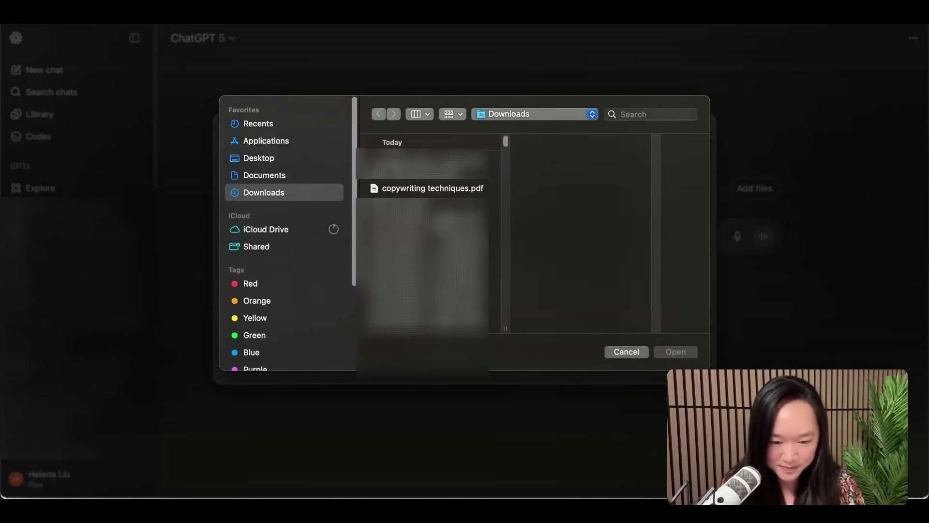
double_click(455, 189)
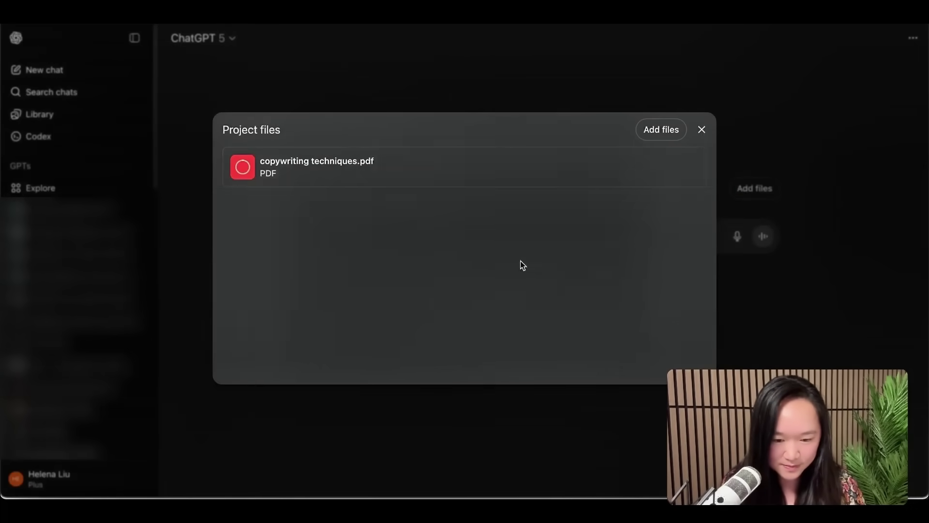
click(700, 131)
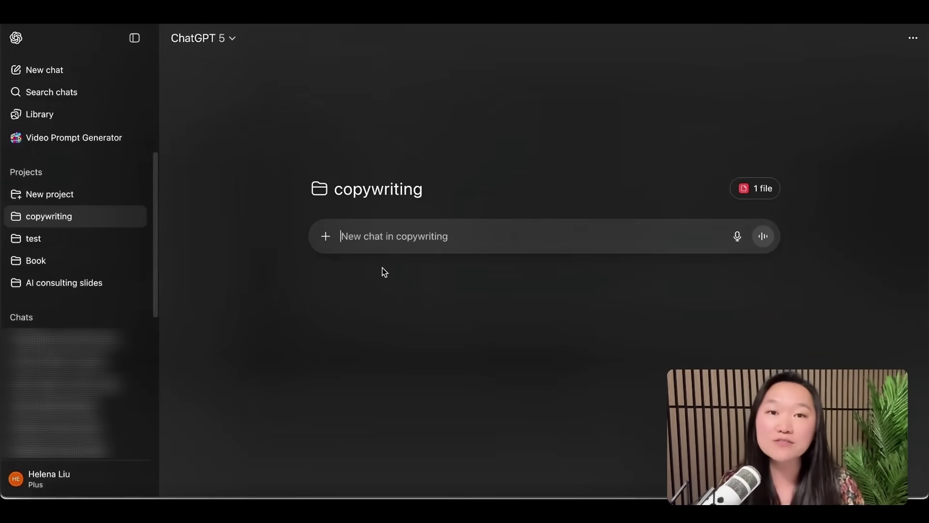